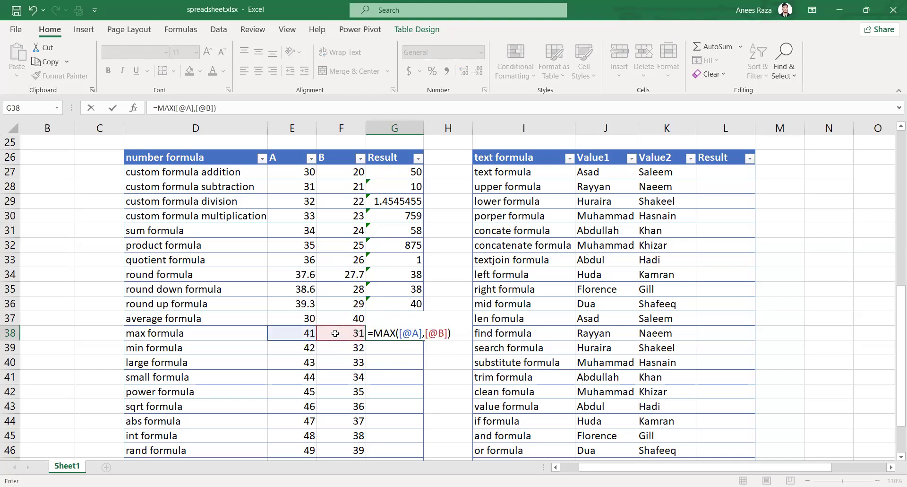
# Commit the MAX formula in G38 and enter =MIN([@A],[@B]) in G39 for the min formula row
pyautogui.click(405, 336)
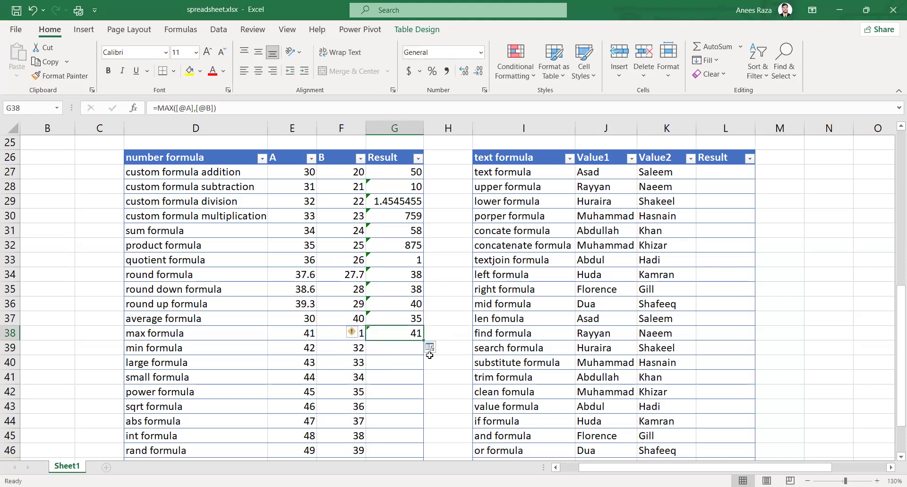
pyautogui.click(401, 350)
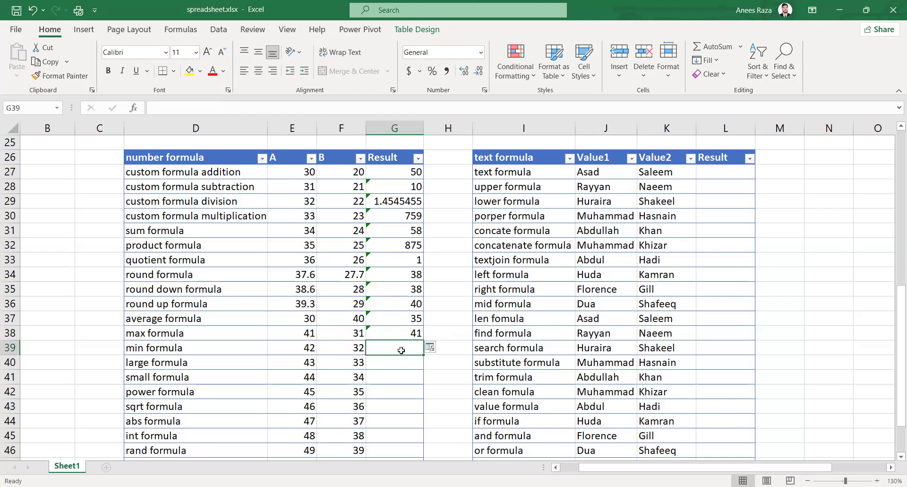
pyautogui.write('=')
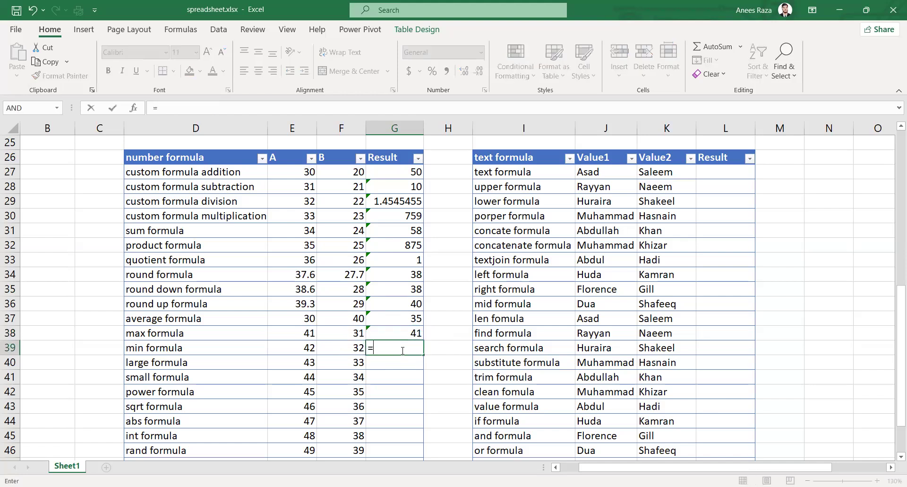
pyautogui.write('min')
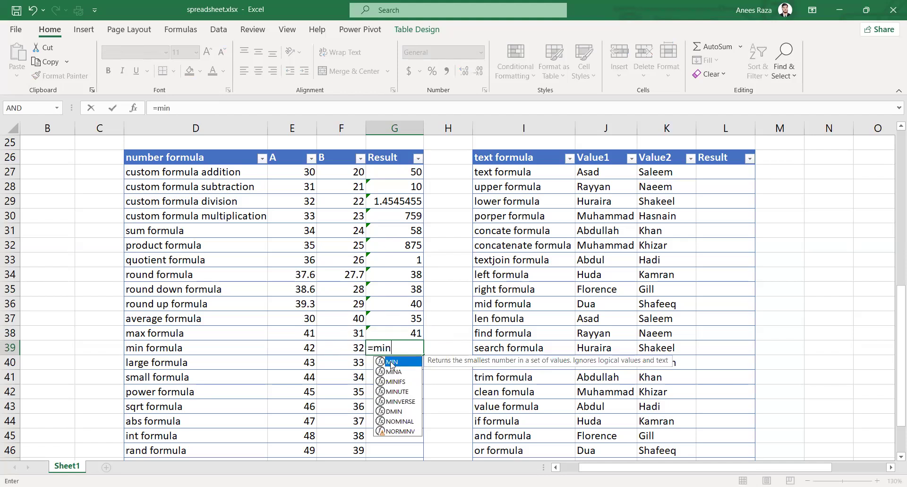
pyautogui.press('Tab')
pyautogui.click(302, 348)
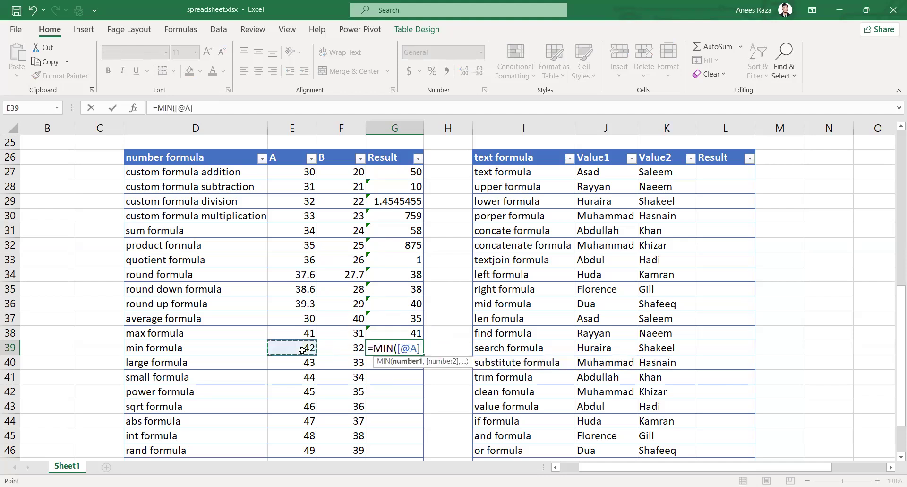
pyautogui.write(',')
pyautogui.click(340, 349)
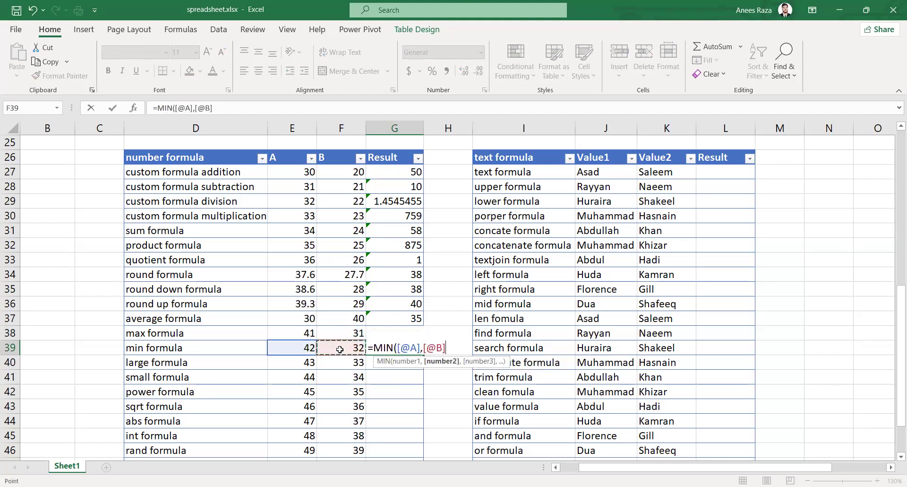
pyautogui.write(')')
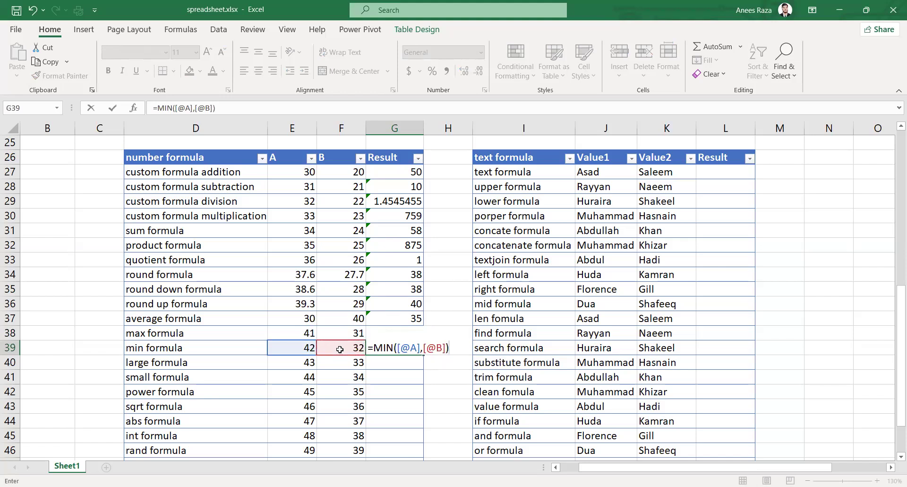
pyautogui.press('Return')
pyautogui.click(413, 347)
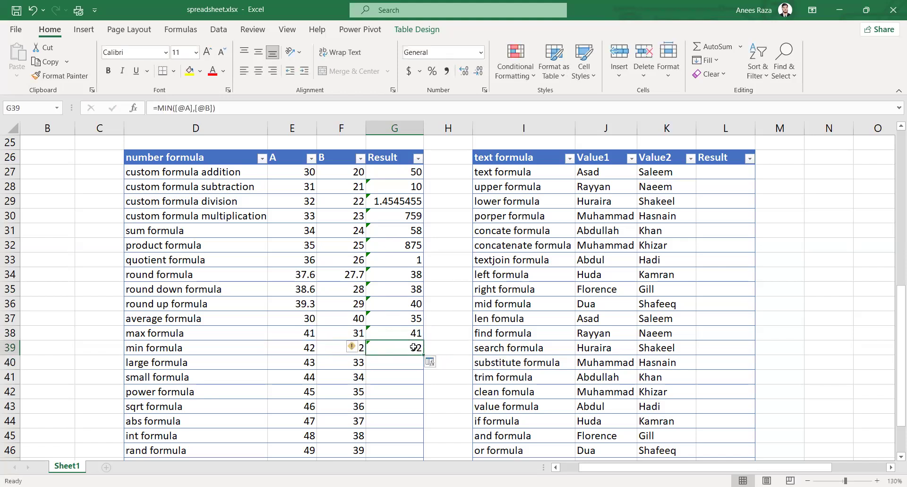
# Try to enter =LARGE([@A],[@B],) in G40 for the large formula row
pyautogui.click(388, 367)
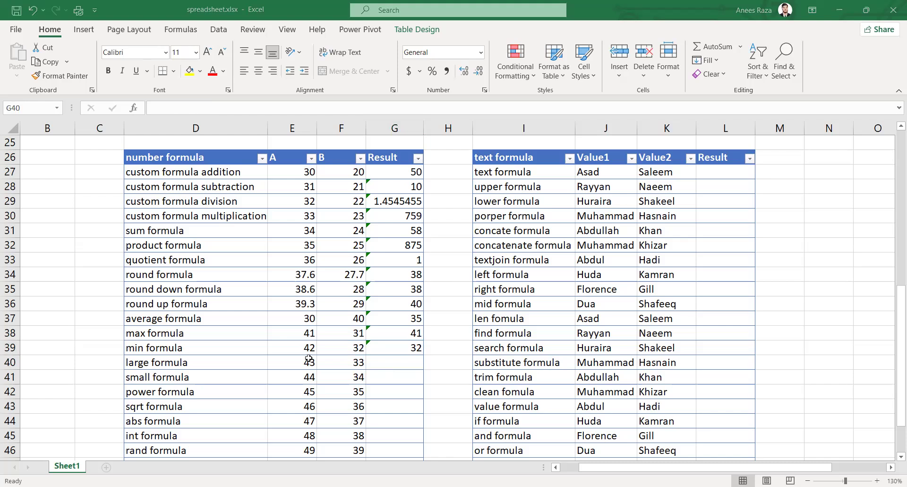
pyautogui.click(282, 367)
pyautogui.scroll(-1, 282, 366)
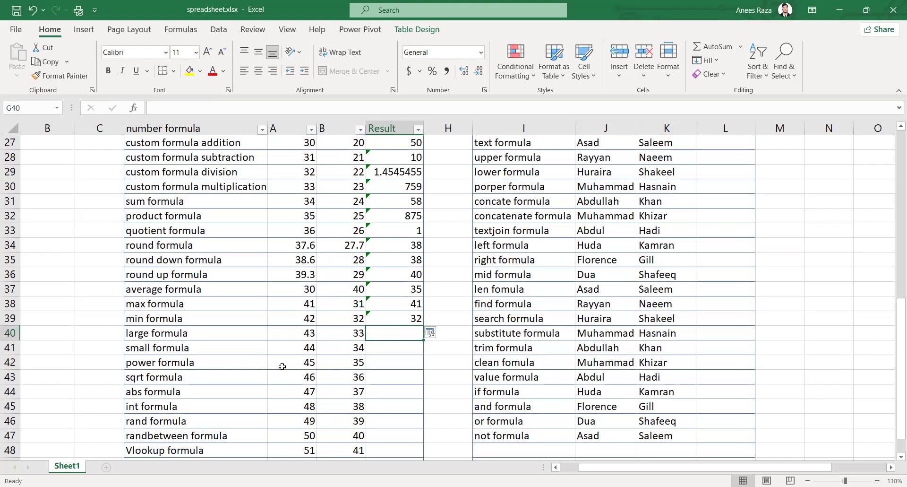
pyautogui.moveTo(290, 332); pyautogui.dragTo(338, 333)
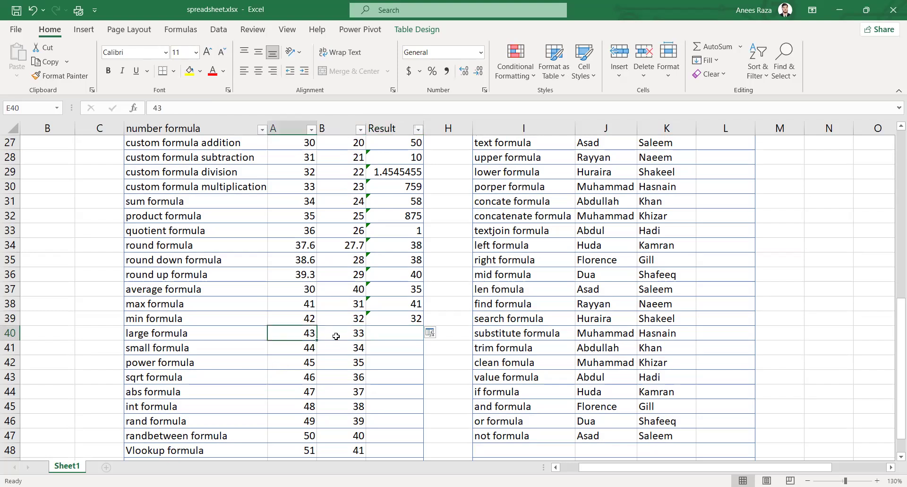
pyautogui.click(401, 335)
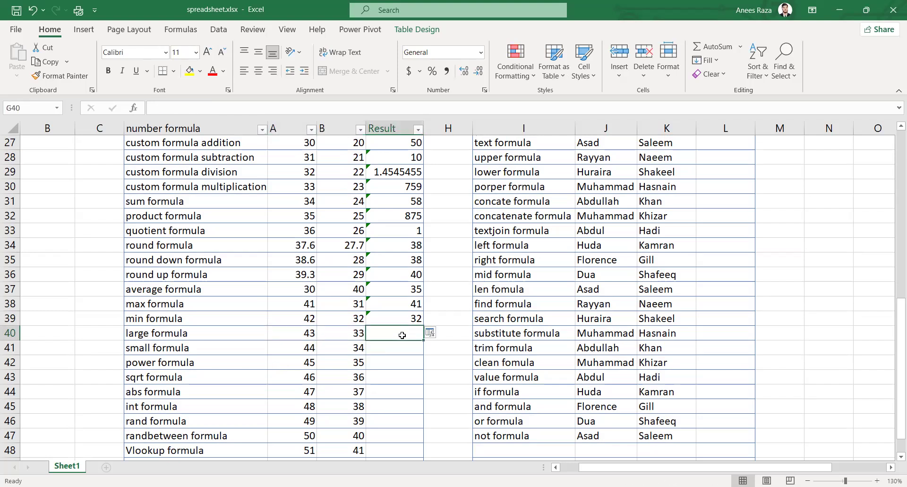
pyautogui.write('=')
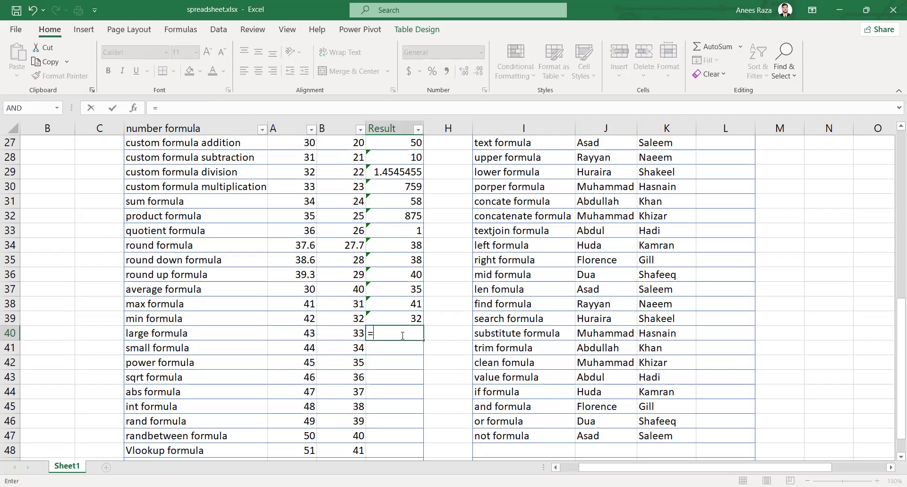
pyautogui.write('larg')
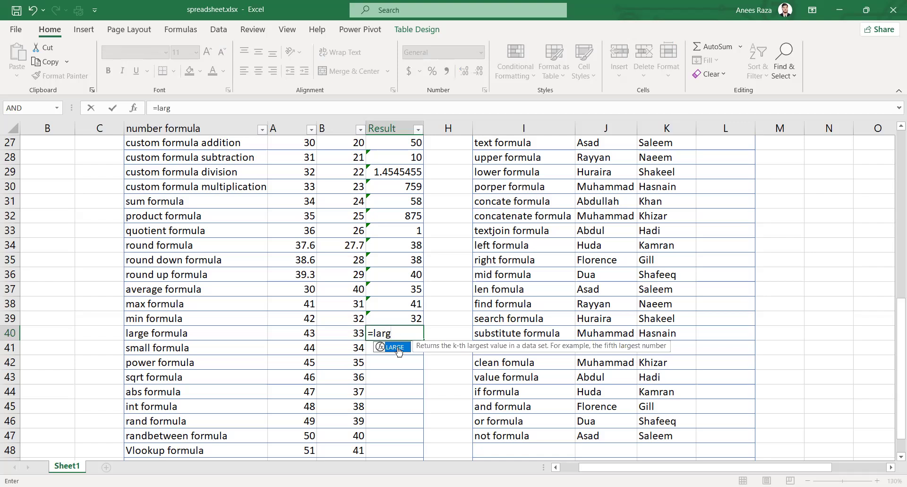
pyautogui.doubleClick(396, 347)
pyautogui.click(289, 332)
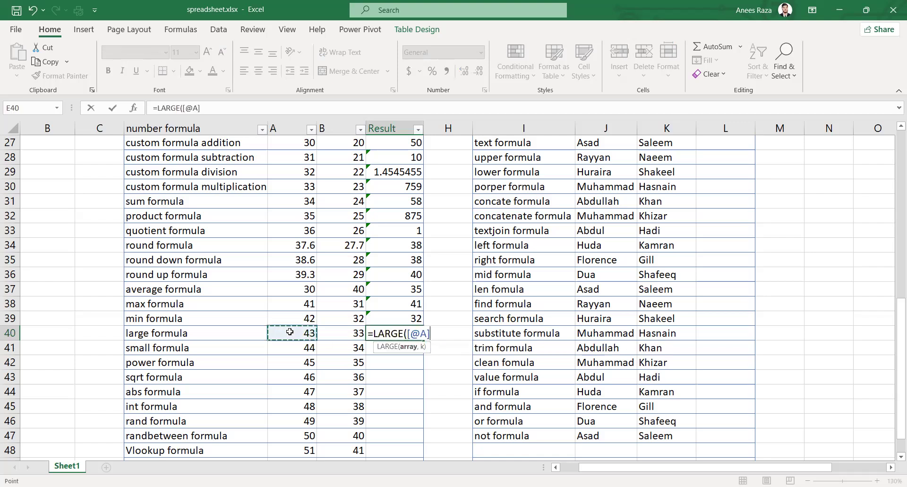
pyautogui.write(',')
pyautogui.click(342, 332)
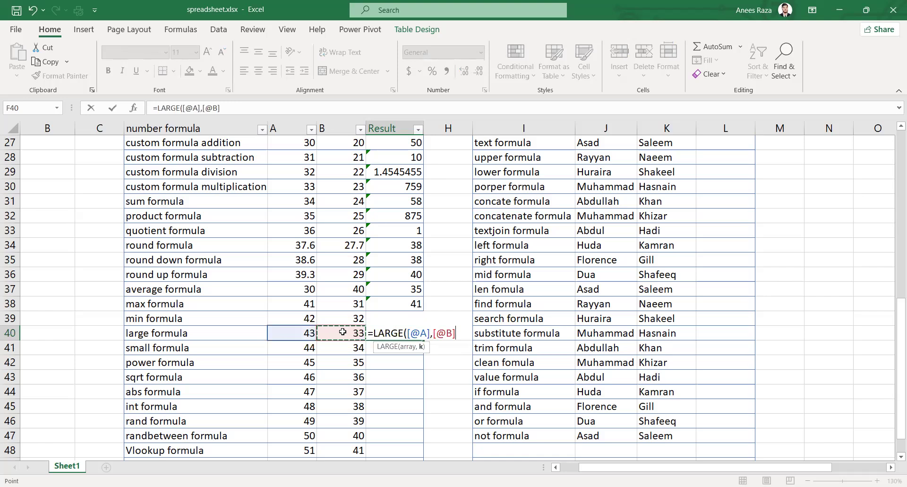
pyautogui.write(',')
pyautogui.write(')')
pyautogui.press('Return')
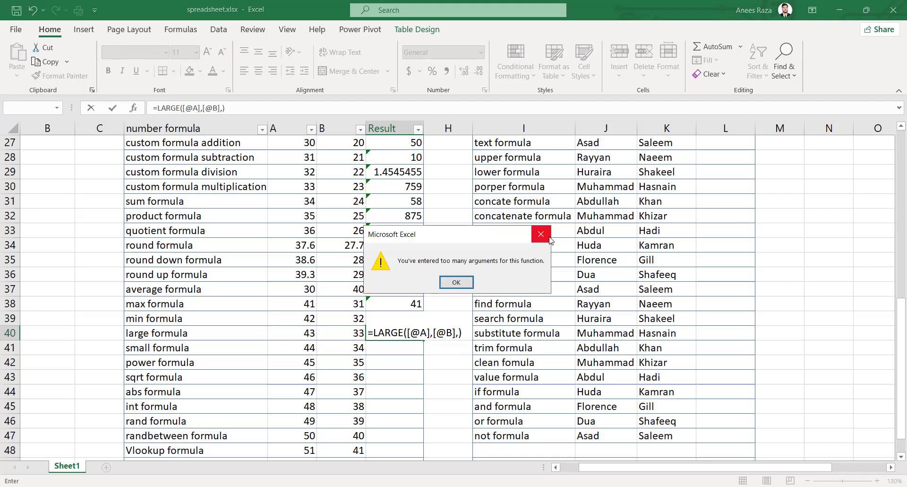
pyautogui.click(550, 227)
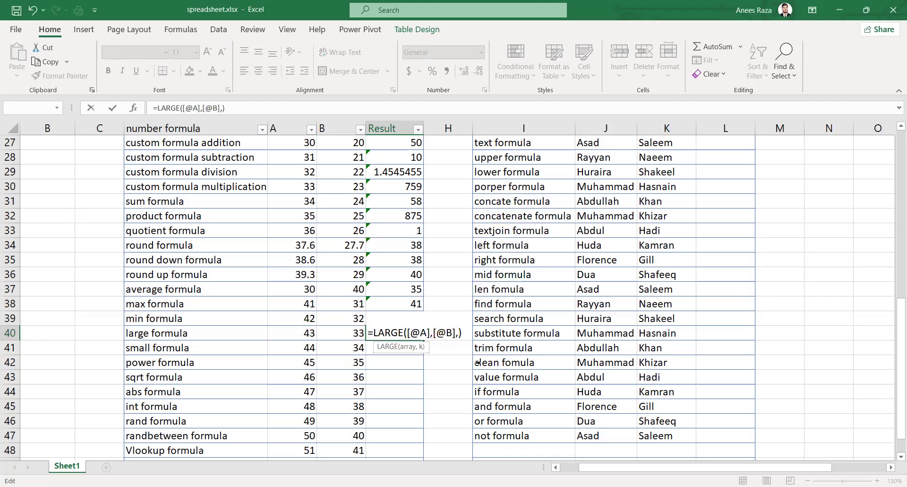
# Correct the formula in G40 to =LARGE([@A]:[@B],1), using a range as the array and 1 as k
pyautogui.write('1')
pyautogui.press('Return')
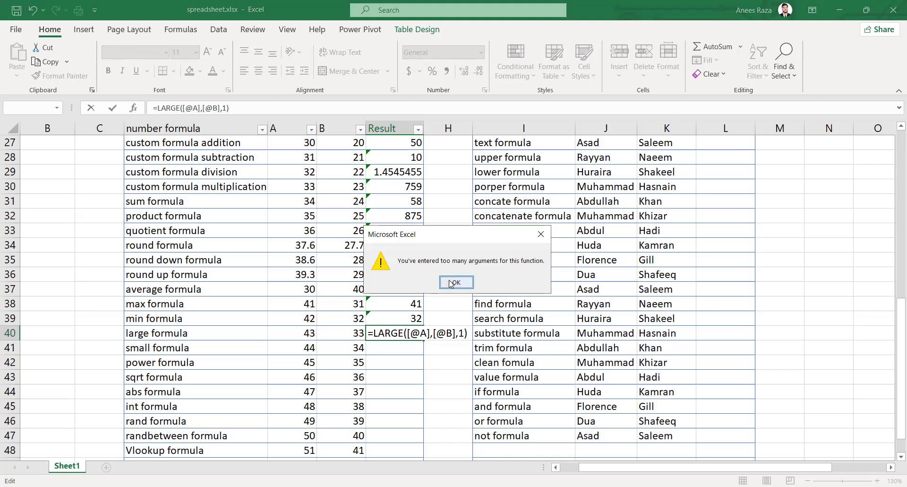
pyautogui.click(454, 282)
pyautogui.click(433, 333)
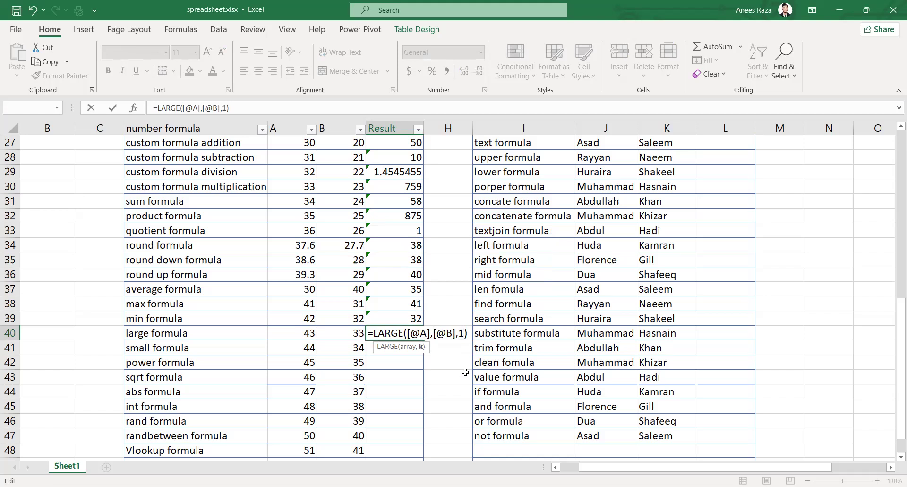
pyautogui.press('BackSpace')
pyautogui.write(':')
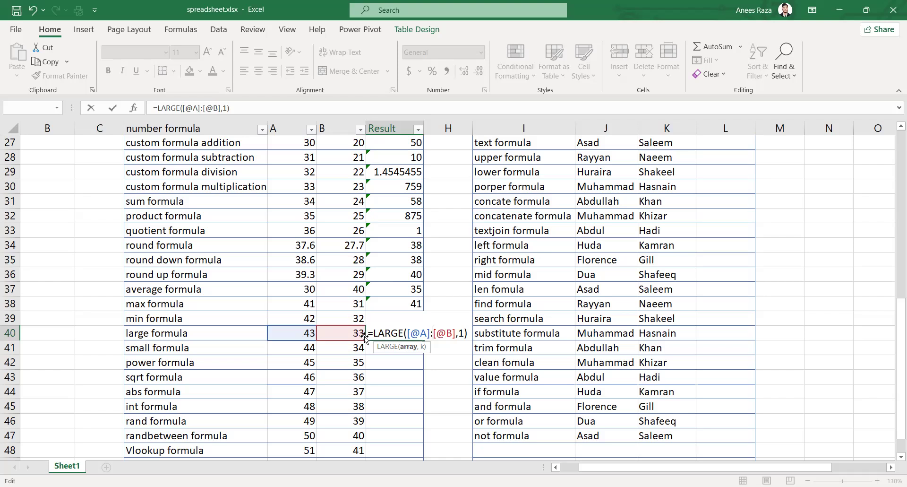
pyautogui.click(464, 333)
pyautogui.press('Return')
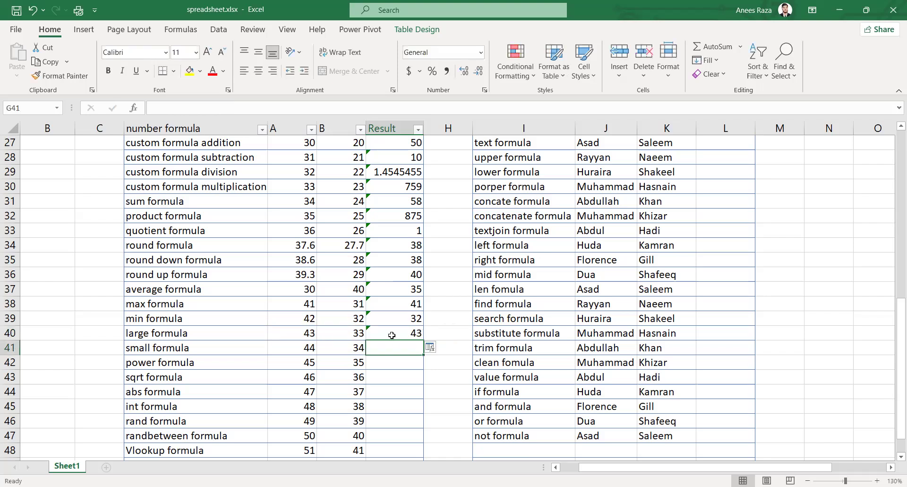
# Change the k argument of the LARGE formula in G40 to 2
pyautogui.click(392, 335)
pyautogui.click(227, 105)
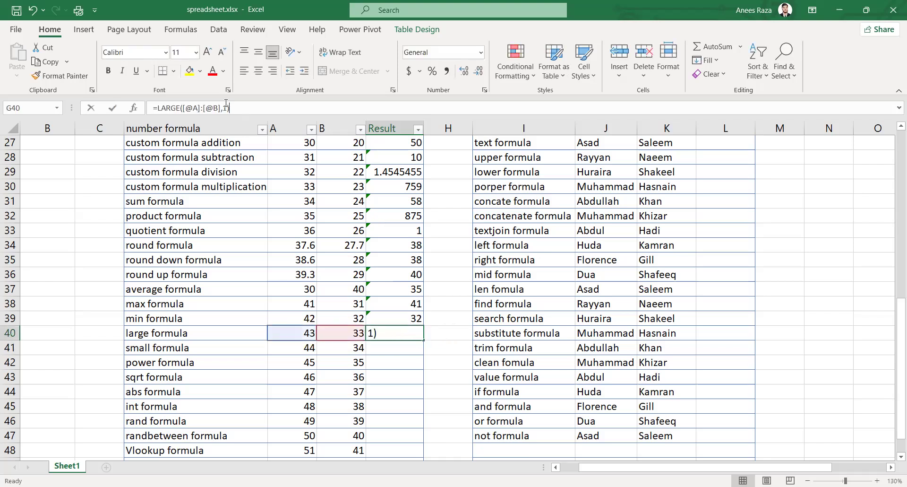
pyautogui.press('BackSpace')
pyautogui.write('2')
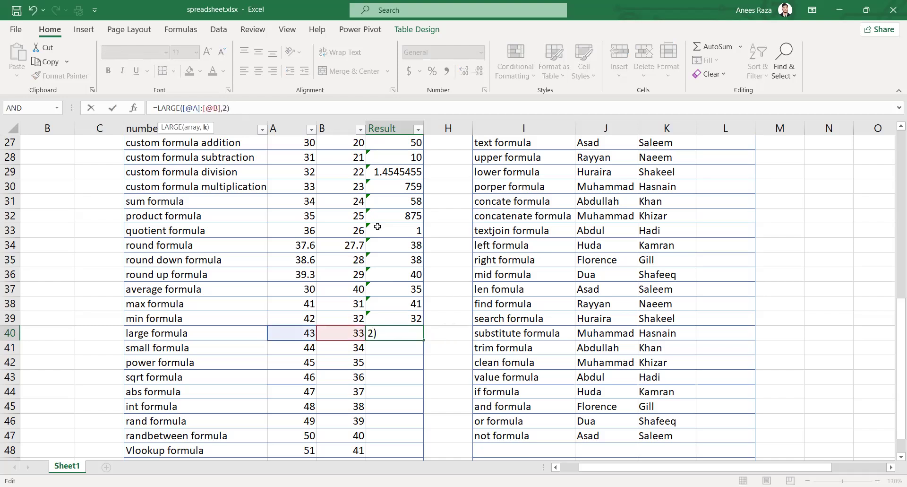
pyautogui.press('Return')
pyautogui.click(392, 335)
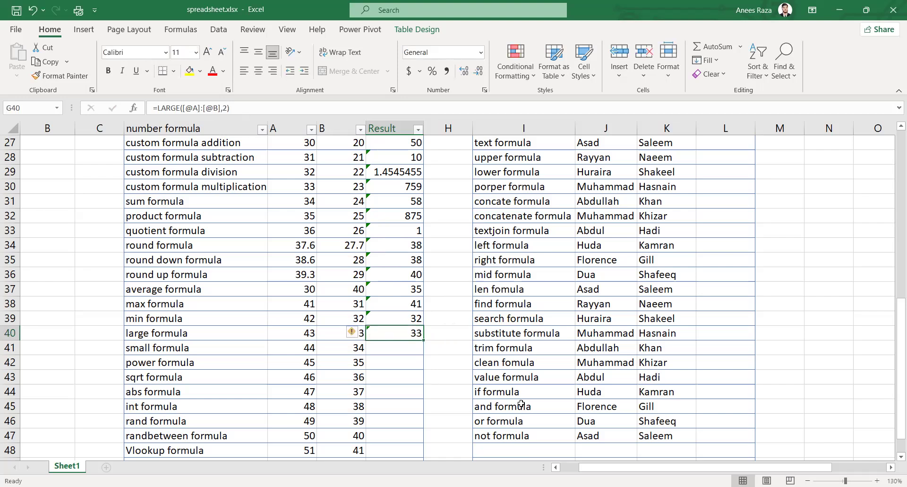
# Enter the sample numbers 20, 30, 40 and 60 in H56:H59 below the tables
pyautogui.scroll(-5, 448, 369)
pyautogui.click(463, 359)
pyautogui.scroll(-1, 463, 359)
pyautogui.scroll(-1, 463, 359)
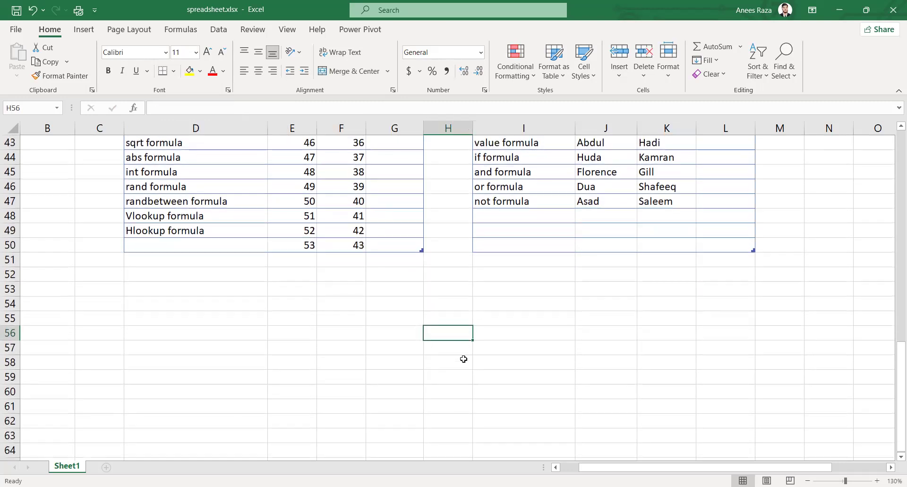
pyautogui.write('20')
pyautogui.press('Return')
pyautogui.write('30')
pyautogui.press('Return')
pyautogui.write('40')
pyautogui.press('Return')
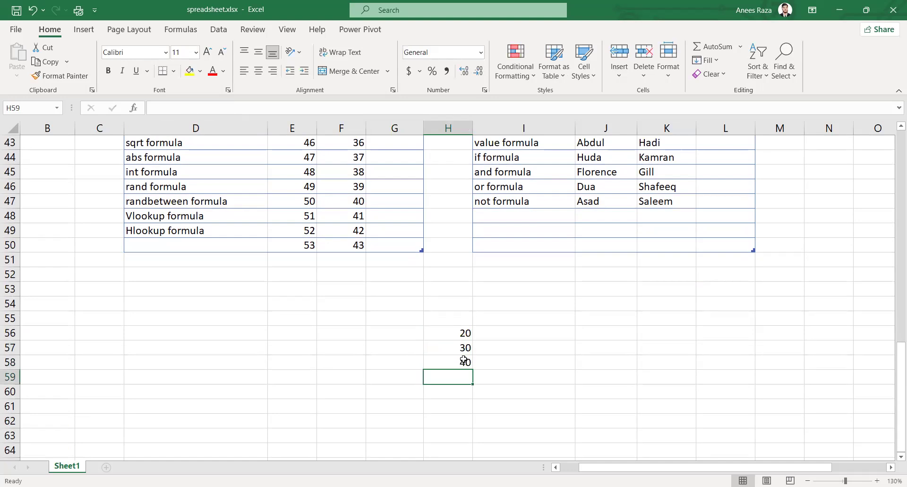
pyautogui.write('60')
# Replace the first sample number, in H56, with 70
pyautogui.press('Up')
pyautogui.press('Up')
pyautogui.press('Up')
pyautogui.write('70')
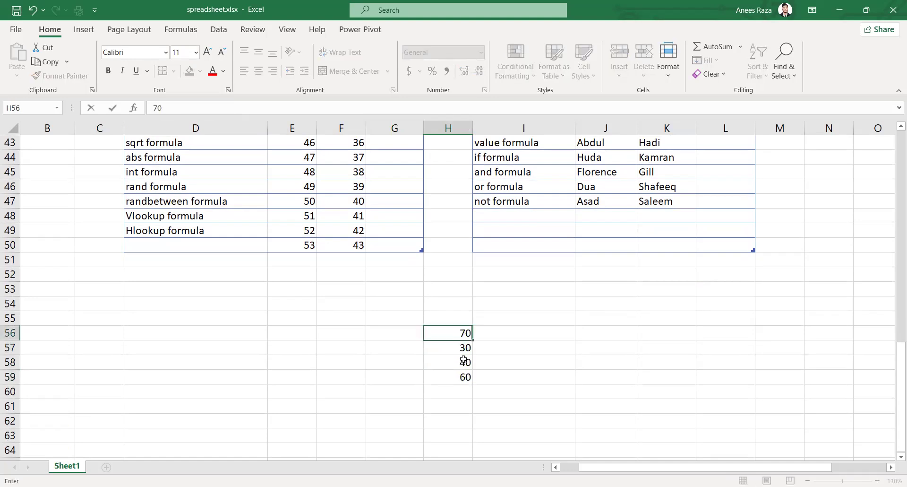
pyautogui.press('Return')
# Enter =LARGE(H56:H59,1) in I56 to return the largest of the sample numbers
pyautogui.click(550, 381)
pyautogui.click(488, 332)
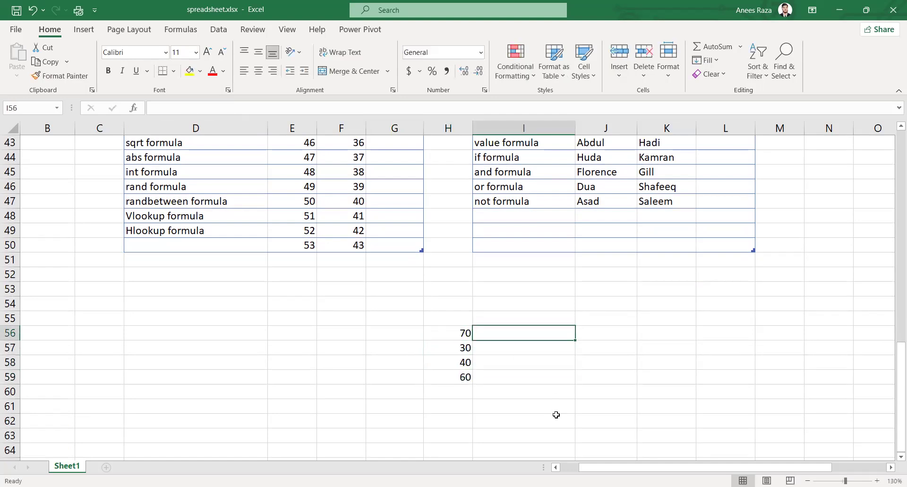
pyautogui.write('=')
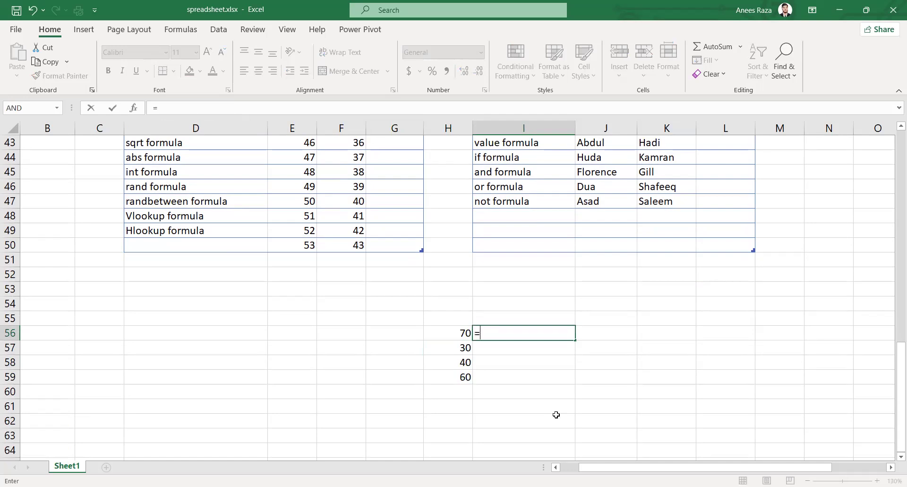
pyautogui.write('larg')
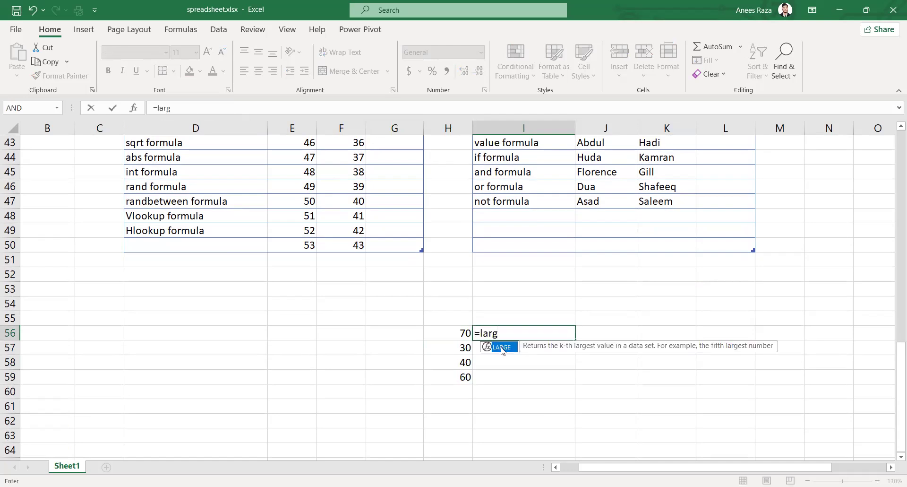
pyautogui.press('Tab')
pyautogui.click(447, 334)
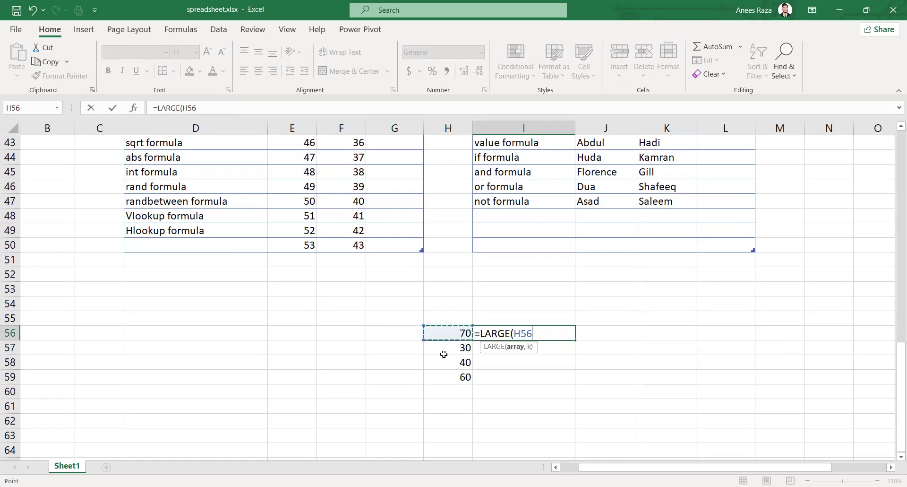
pyautogui.keyDown('shift'); pyautogui.click(443, 378); pyautogui.keyUp('shift')
pyautogui.write(',')
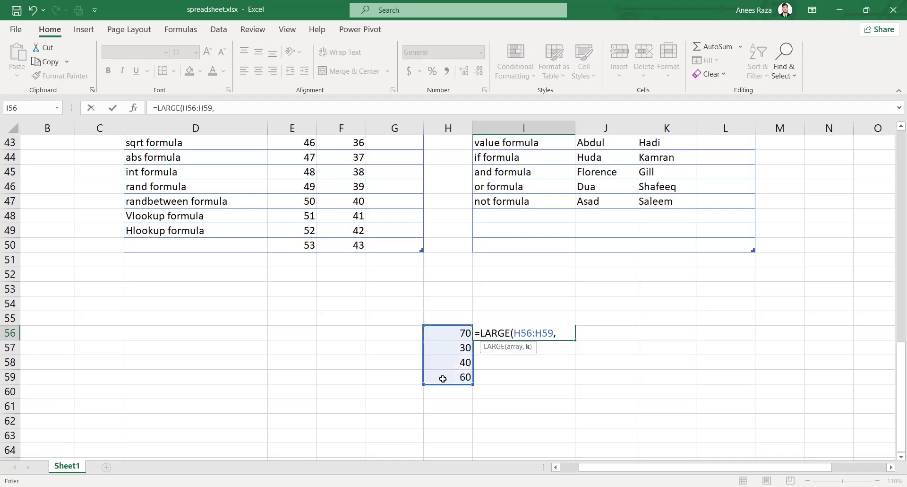
pyautogui.write('1')
pyautogui.press('Return')
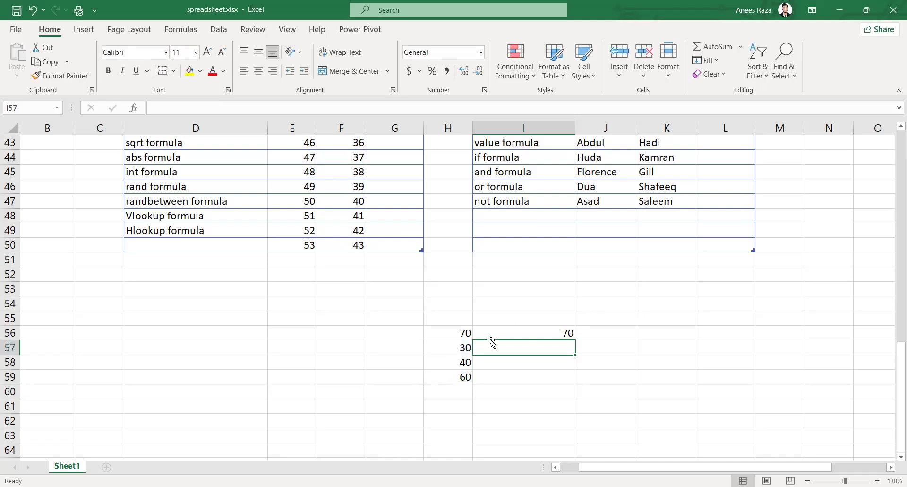
pyautogui.click(567, 332)
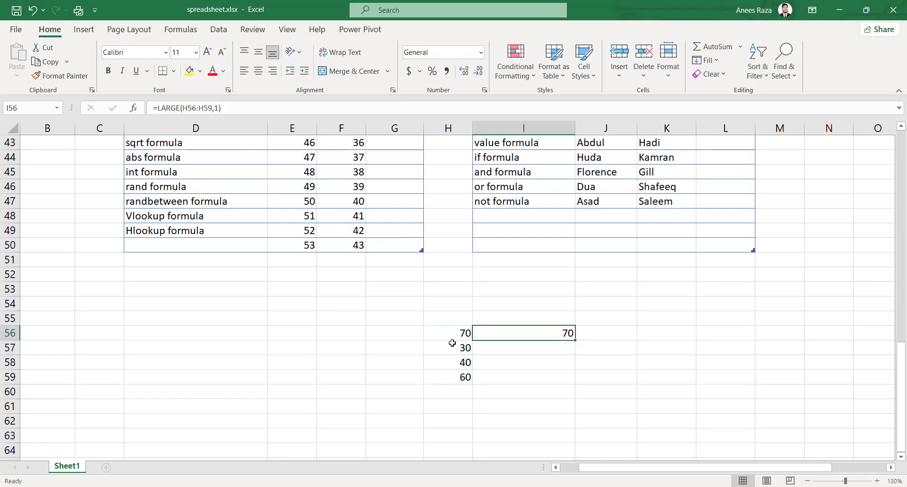
# Change the k argument of the LARGE formula in I56 to 2
pyautogui.click(220, 109)
pyautogui.press('BackSpace')
pyautogui.write('2')
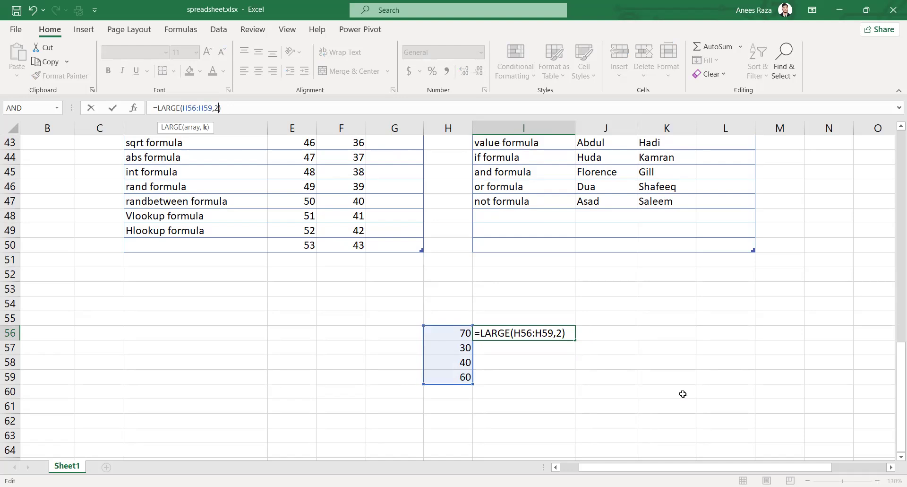
pyautogui.press('Return')
pyautogui.click(553, 332)
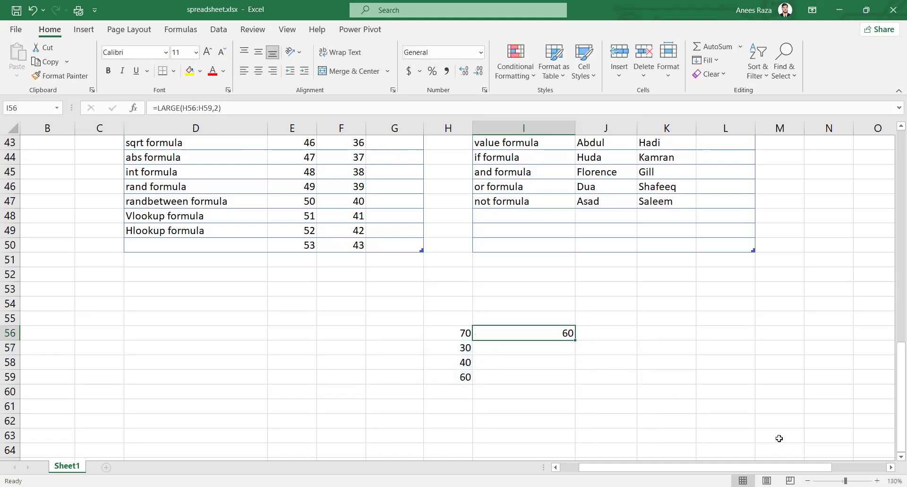
pyautogui.press('F2')
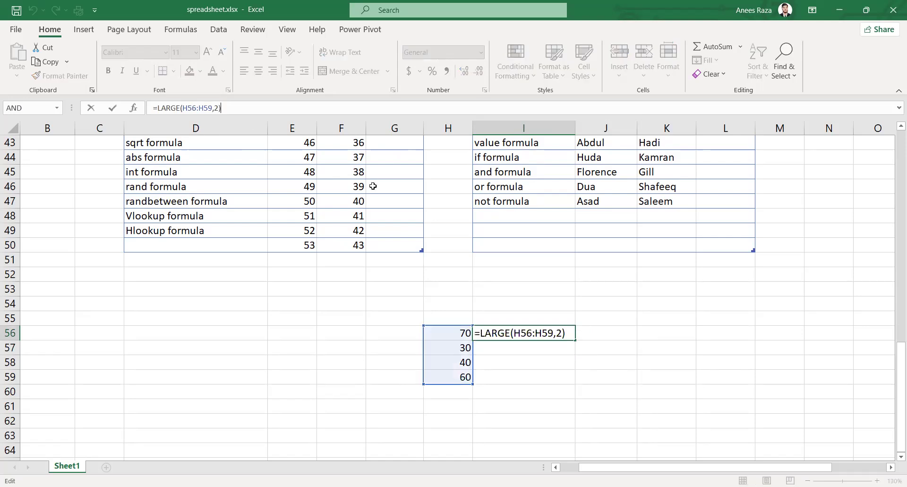
pyautogui.click(375, 185)
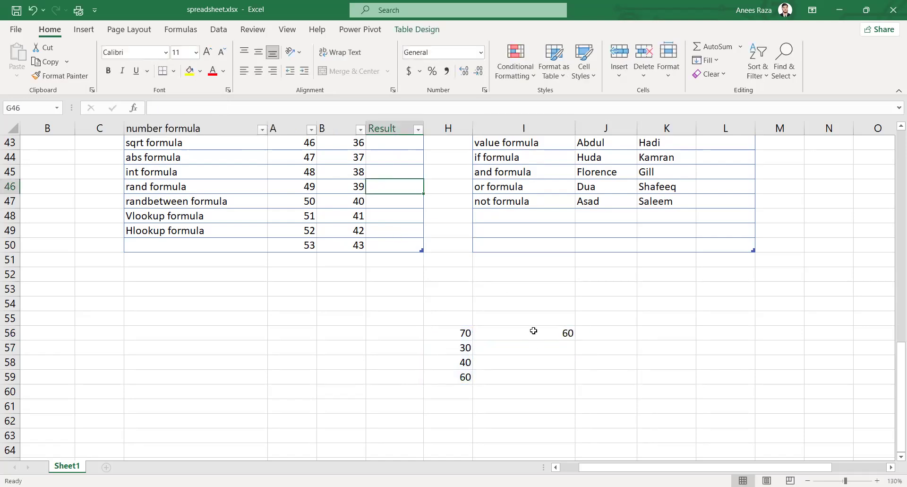
# Set the k argument of the LARGE formula in I56 to 3 to return the third-largest sample number
pyautogui.click(533, 331)
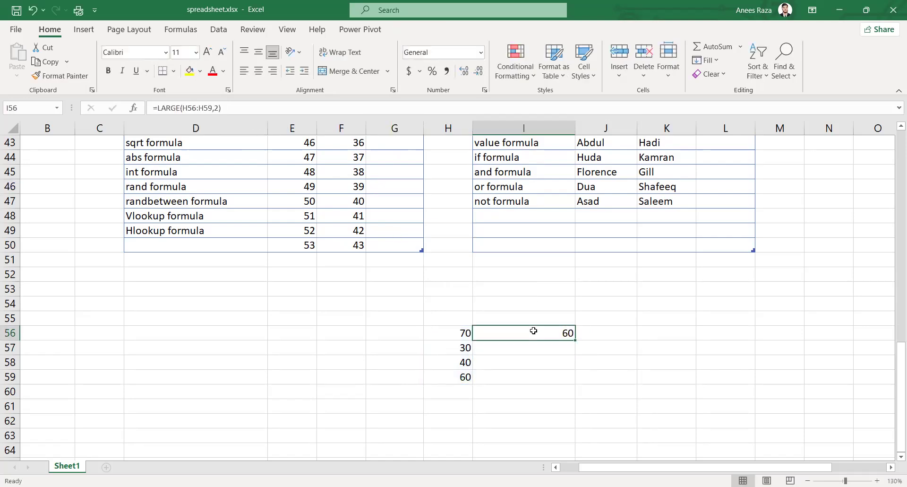
pyautogui.click(221, 108)
pyautogui.press('Left')
pyautogui.press('BackSpace')
pyautogui.write('3')
pyautogui.press('Return')
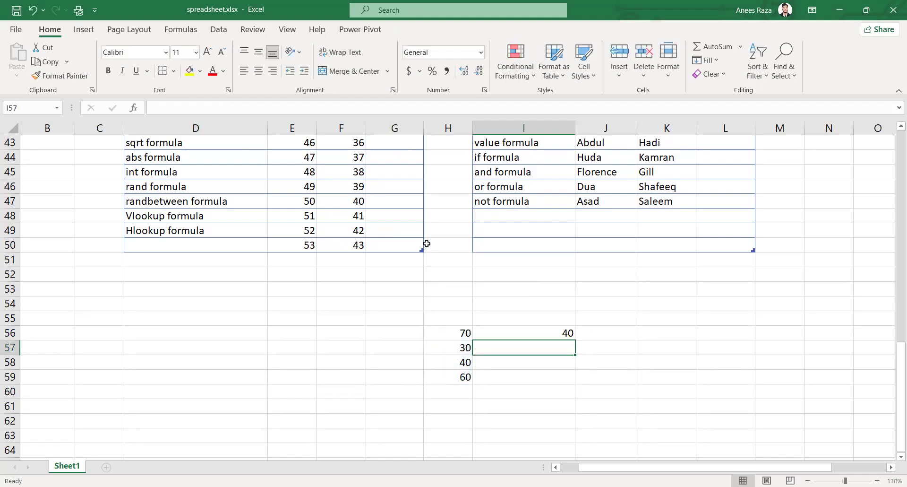
pyautogui.click(536, 331)
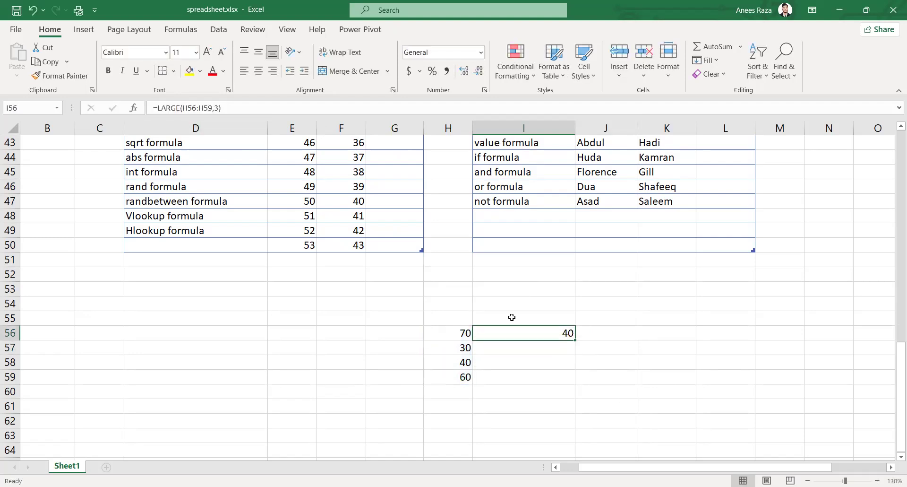
# Enter =SMALL(H56:H59,1) in J56 to return the smallest of the sample numbers
pyautogui.scroll(5, 473, 284)
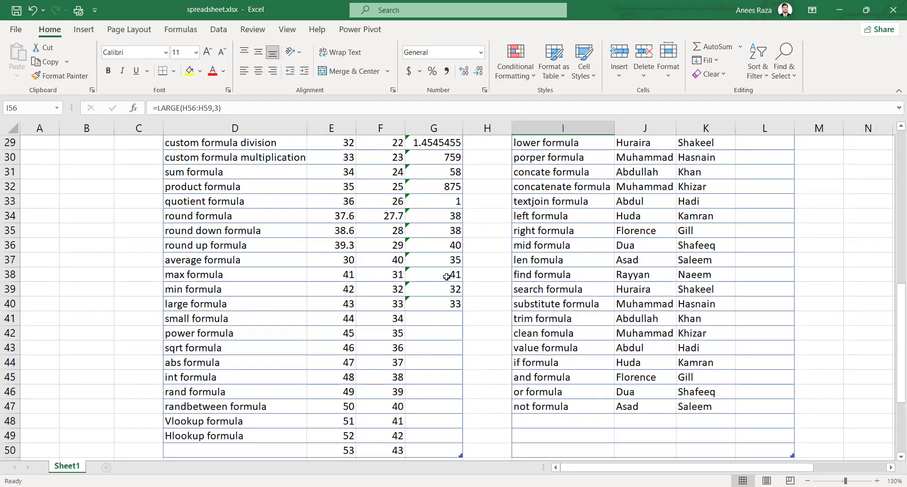
pyautogui.click(451, 321)
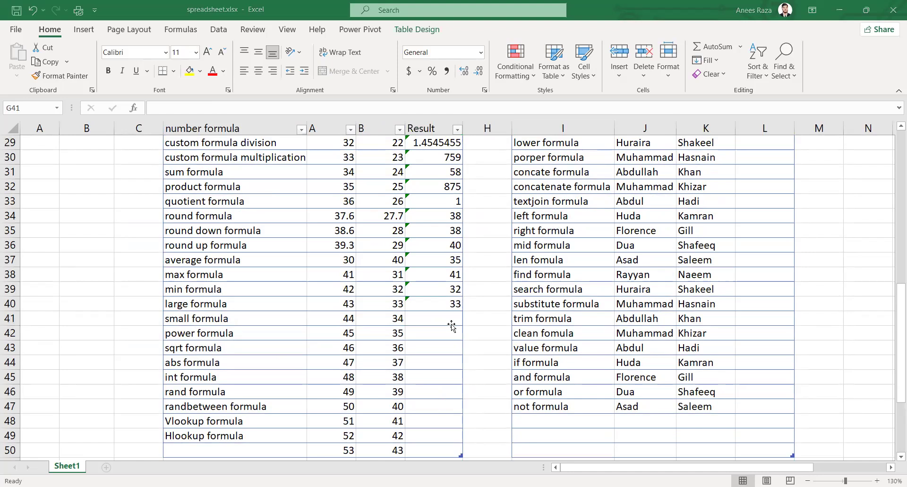
pyautogui.scroll(-6, 451, 324)
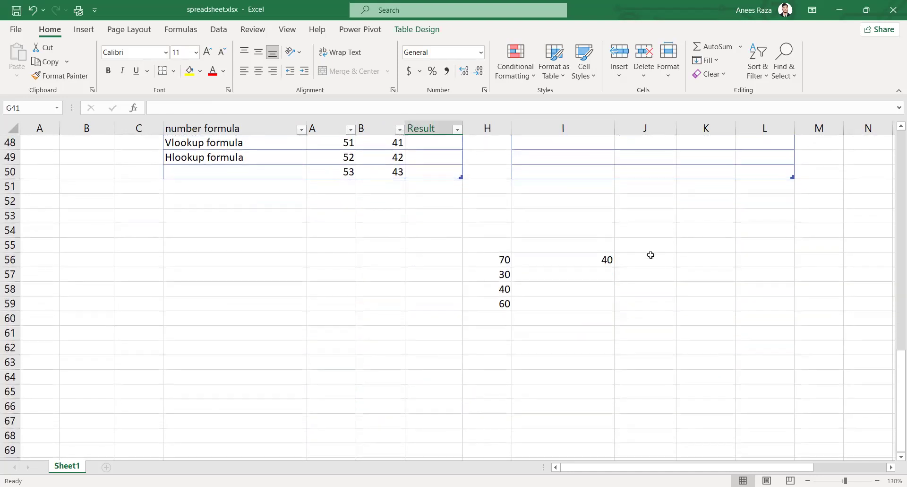
pyautogui.click(648, 259)
pyautogui.write('=')
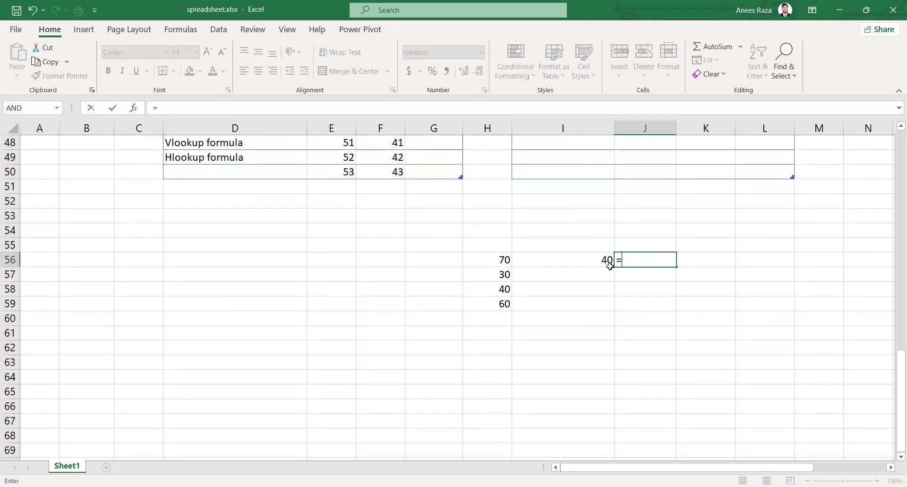
pyautogui.write('small')
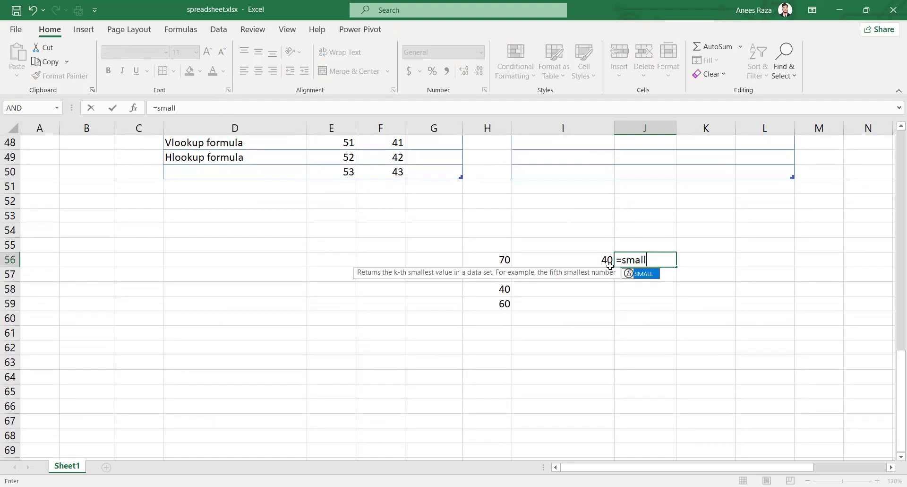
pyautogui.write('(')
pyautogui.click(477, 257)
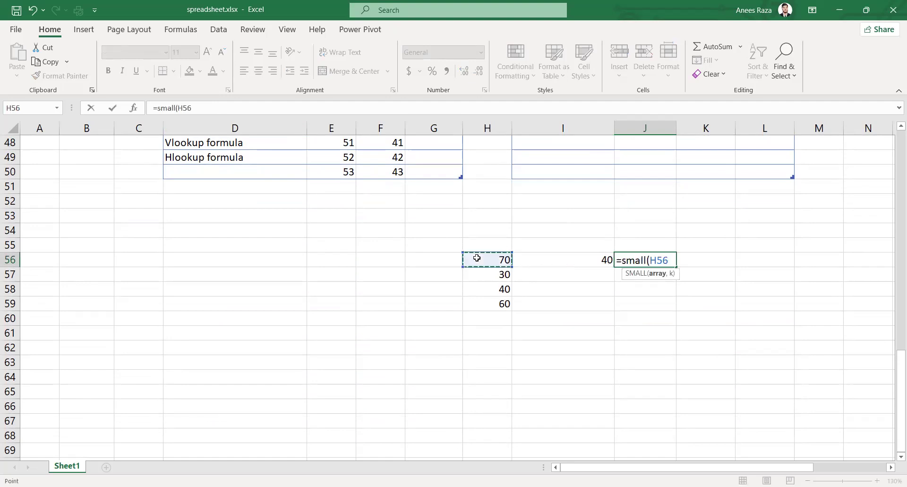
pyautogui.moveTo(477, 258); pyautogui.dragTo(479, 302)
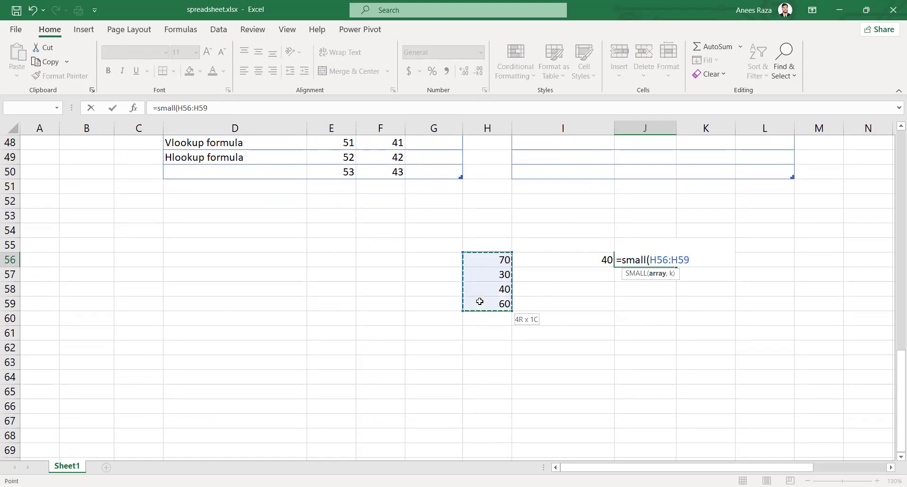
pyautogui.click(426, 270)
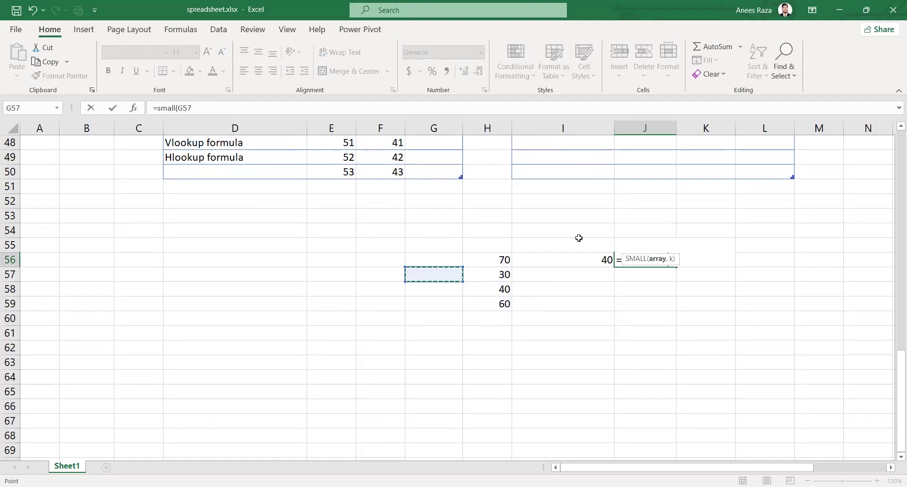
pyautogui.click(491, 257)
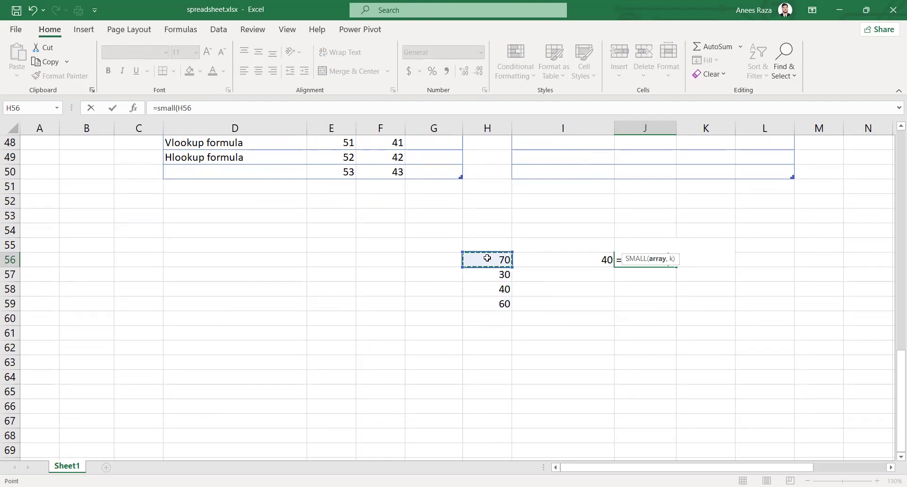
pyautogui.moveTo(471, 259); pyautogui.dragTo(478, 300)
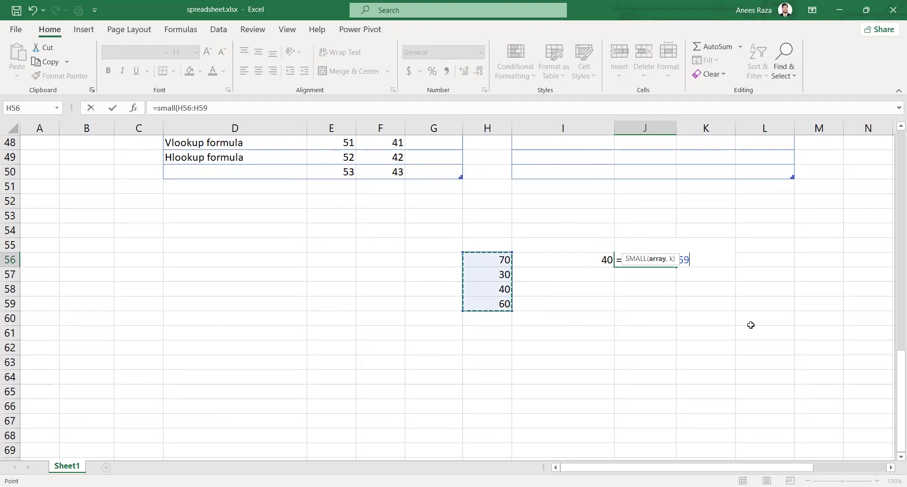
pyautogui.write(',1)')
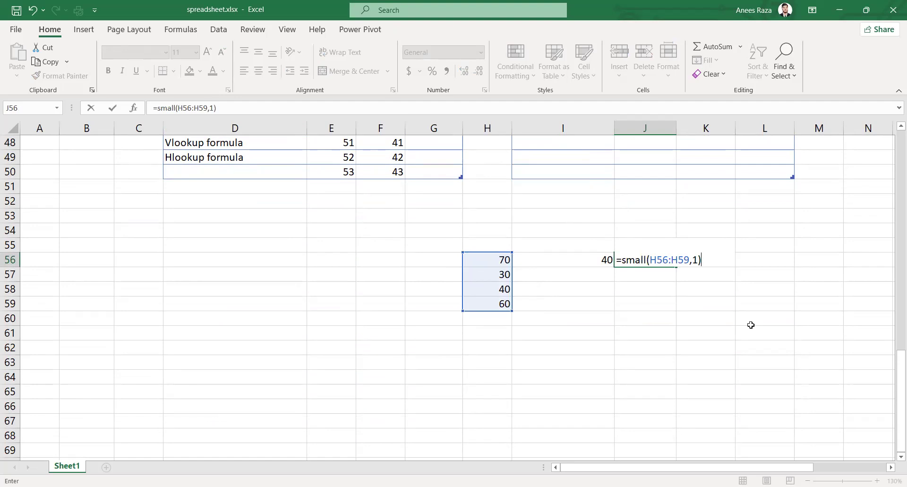
pyautogui.press('Return')
# Change the k argument of the SMALL formula in J56 to 2
pyautogui.click(657, 258)
pyautogui.click(218, 108)
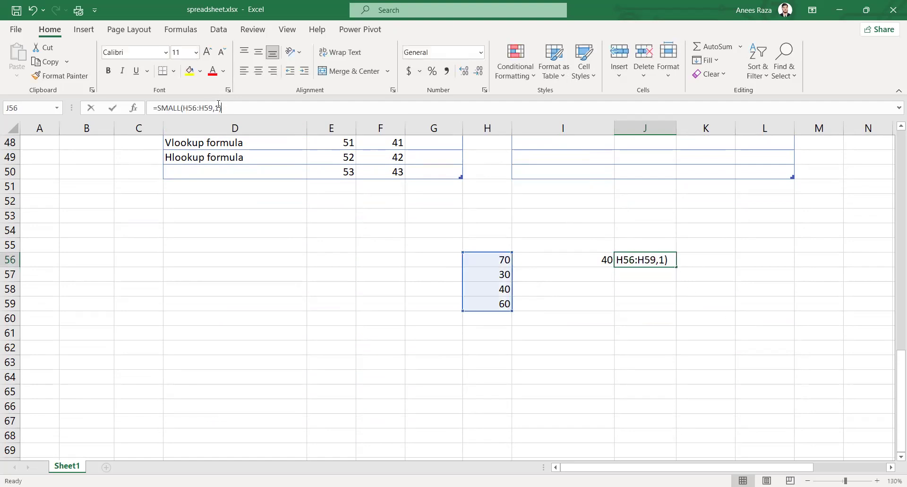
pyautogui.press('BackSpace')
pyautogui.write('2')
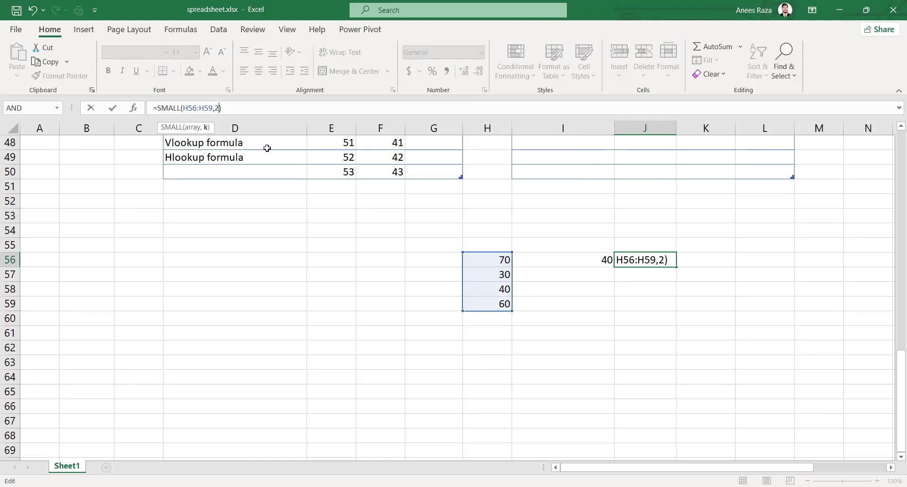
pyautogui.press('Return')
# Enter =SMALL(Table4[@[A]:[B]],1) in G41, the Result cell of the small formula row
pyautogui.scroll(13, 292, 278)
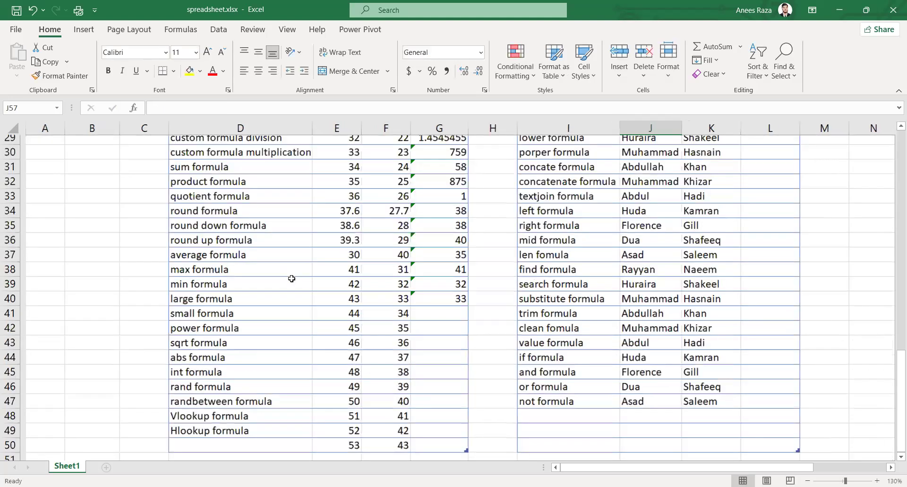
pyautogui.scroll(-4, 292, 278)
pyautogui.scroll(-2, 291, 278)
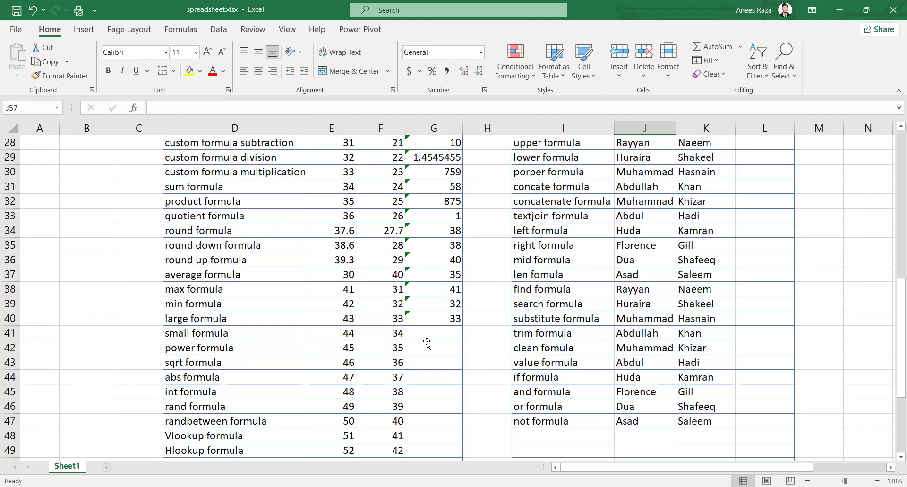
pyautogui.click(426, 339)
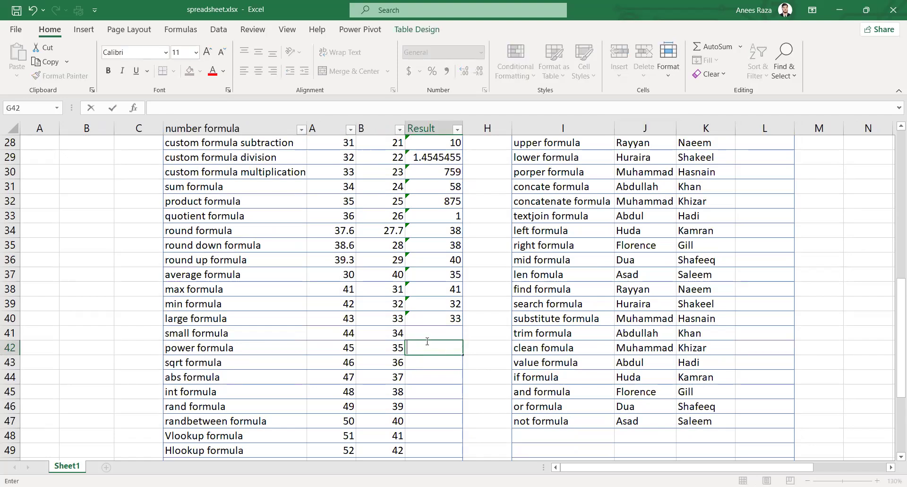
pyautogui.write('=small')
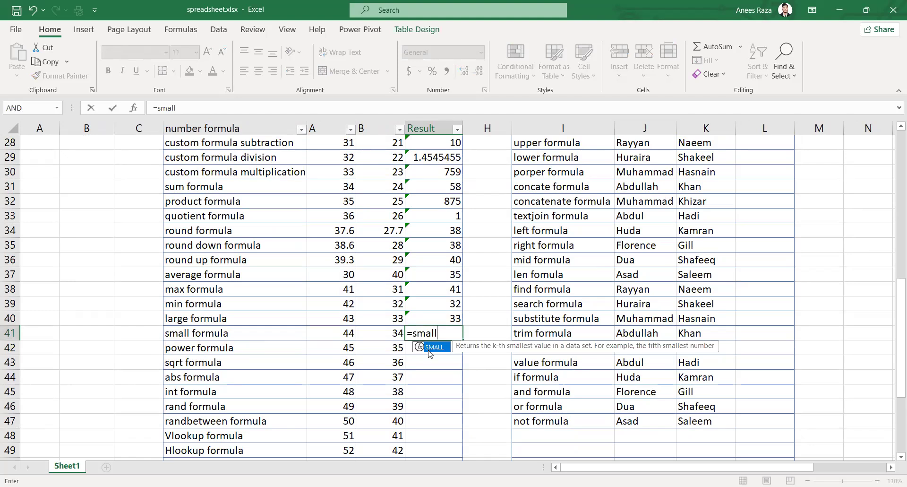
pyautogui.press('Tab')
pyautogui.moveTo(336, 331); pyautogui.dragTo(386, 326)
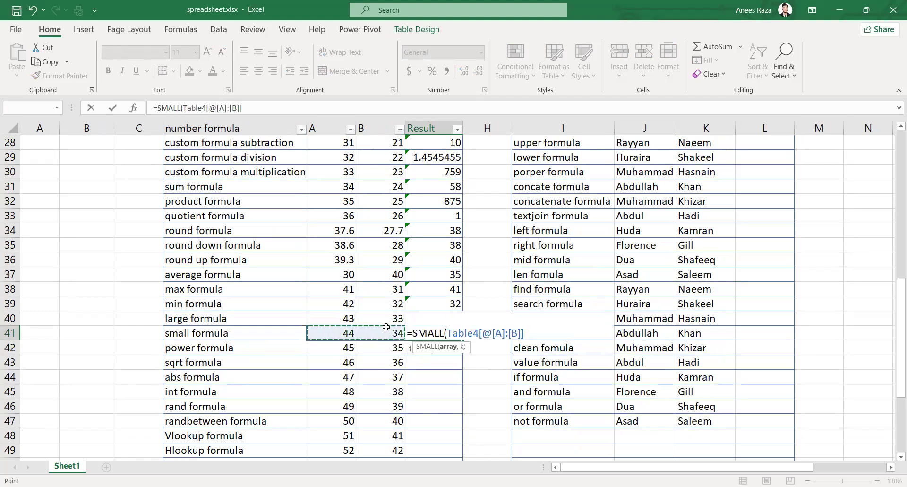
pyautogui.write(',1')
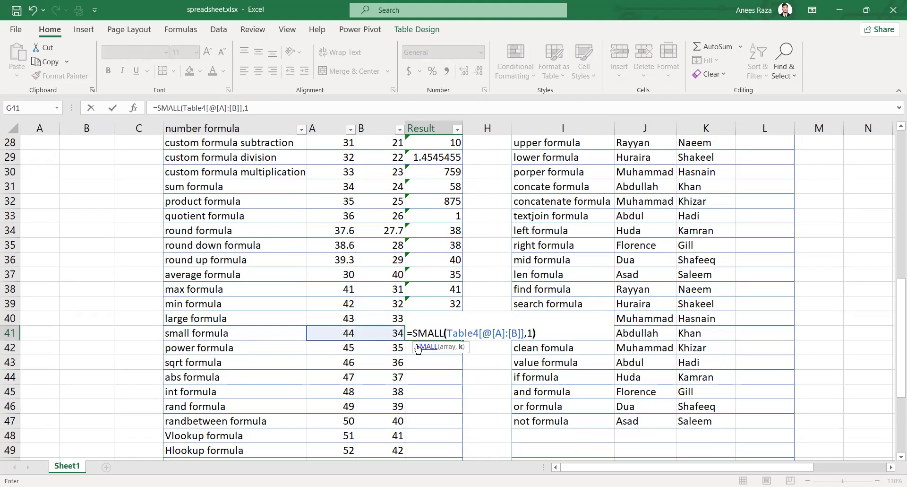
pyautogui.press('Return')
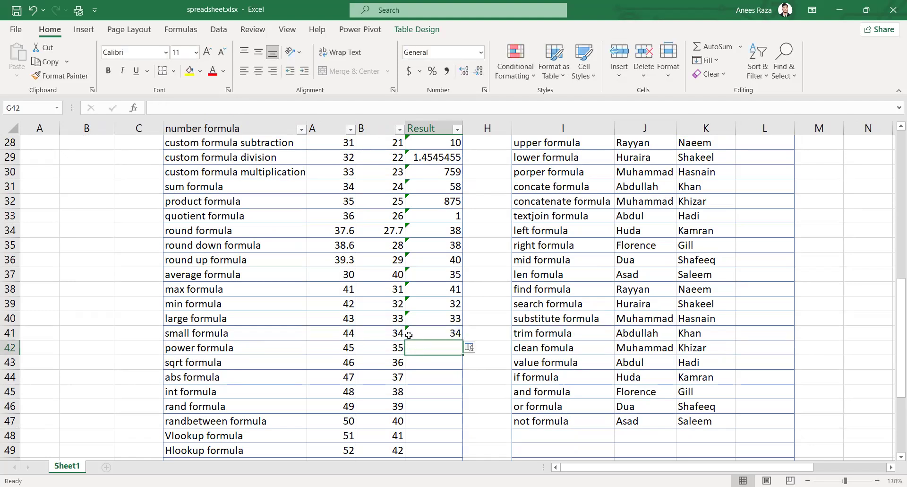
# Set the k argument of the LARGE formula in G40 to 1
pyautogui.click(428, 318)
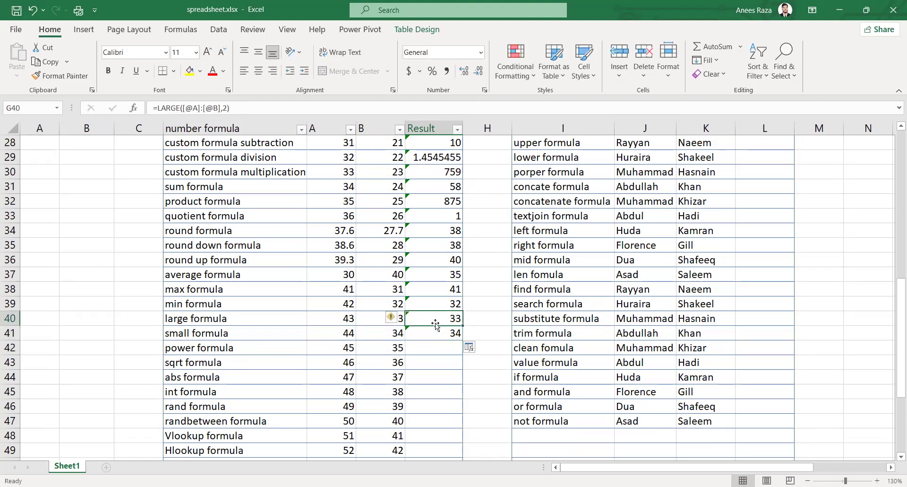
pyautogui.doubleClick(428, 318)
pyautogui.press('BackSpace')
pyautogui.write('1')
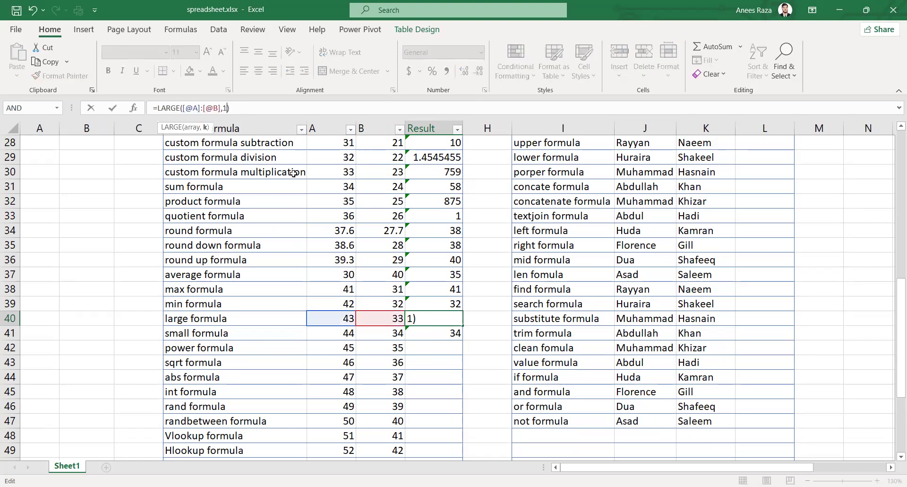
pyautogui.press('Return')
# Enter =POWER([@A],2) in G42, the Result cell of the power formula row
pyautogui.click(453, 352)
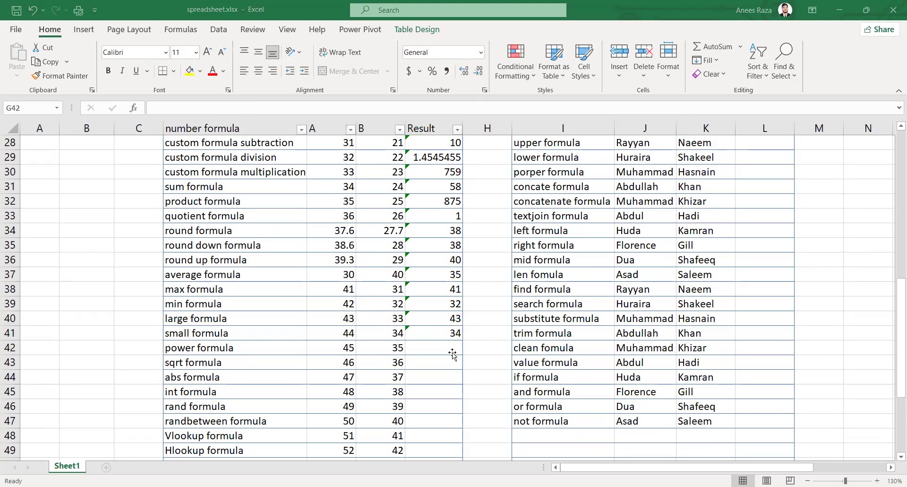
pyautogui.click(453, 354)
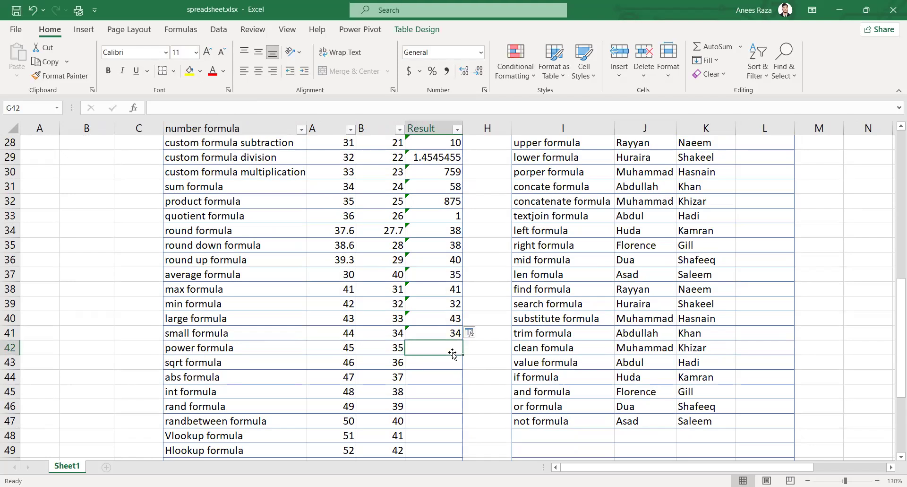
pyautogui.write('=')
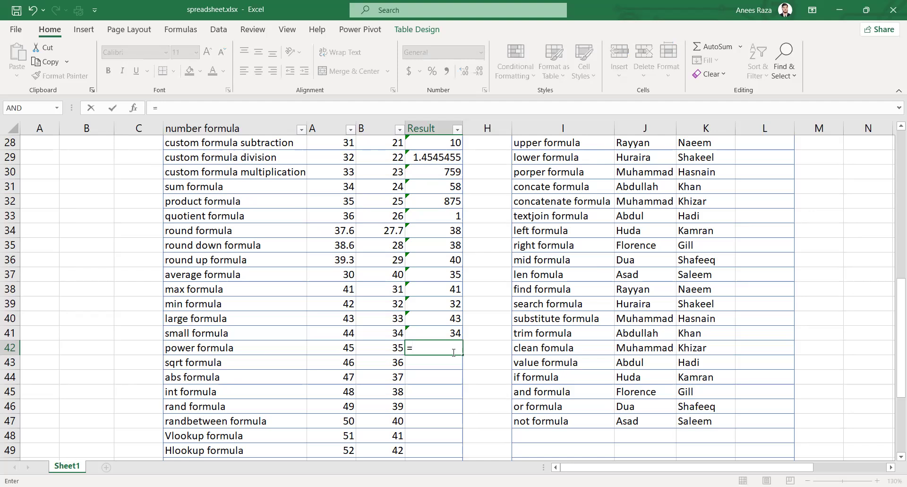
pyautogui.write('po')
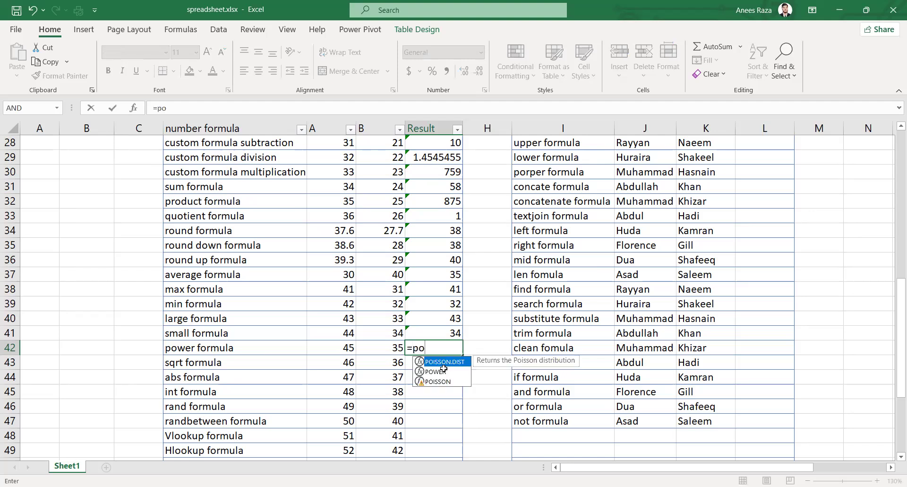
pyautogui.doubleClick(445, 371)
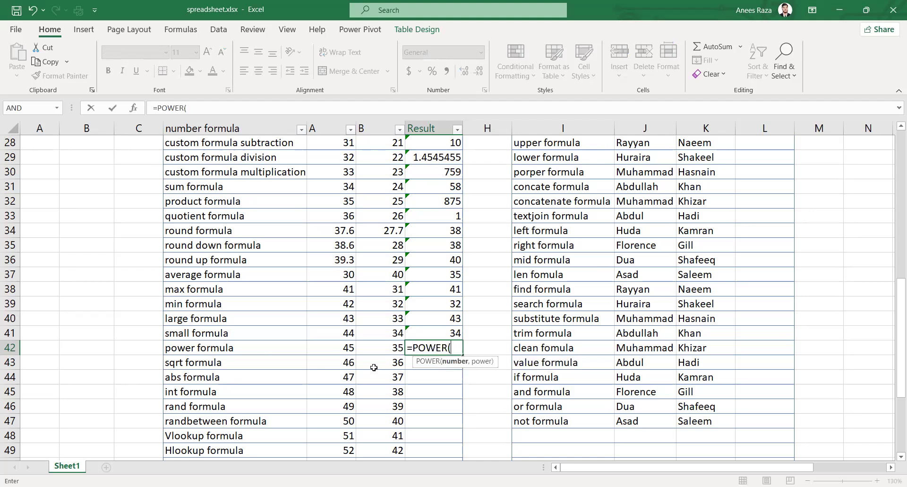
pyautogui.click(340, 352)
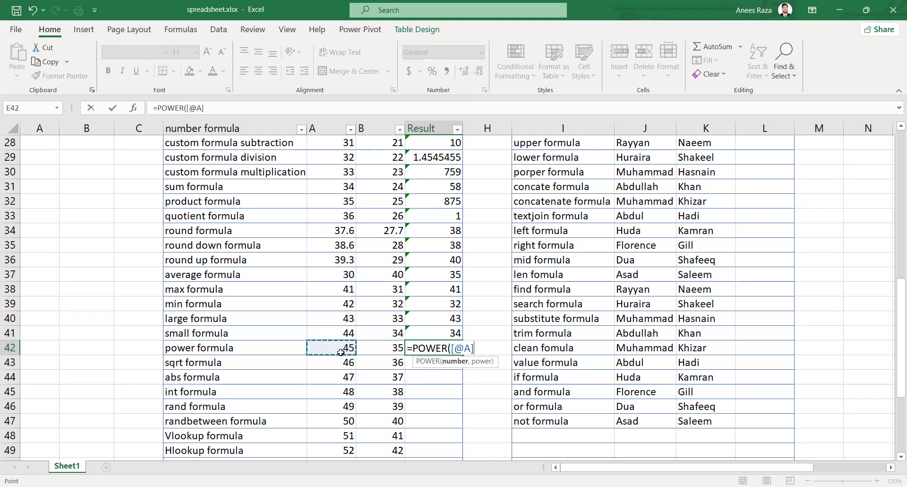
pyautogui.write(',')
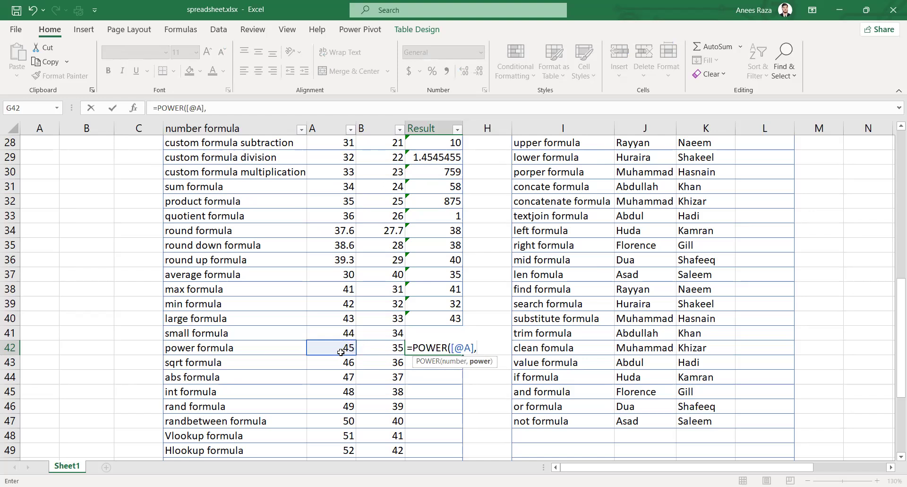
pyautogui.write('2)')
pyautogui.hotkey('ctrl', 'Return')
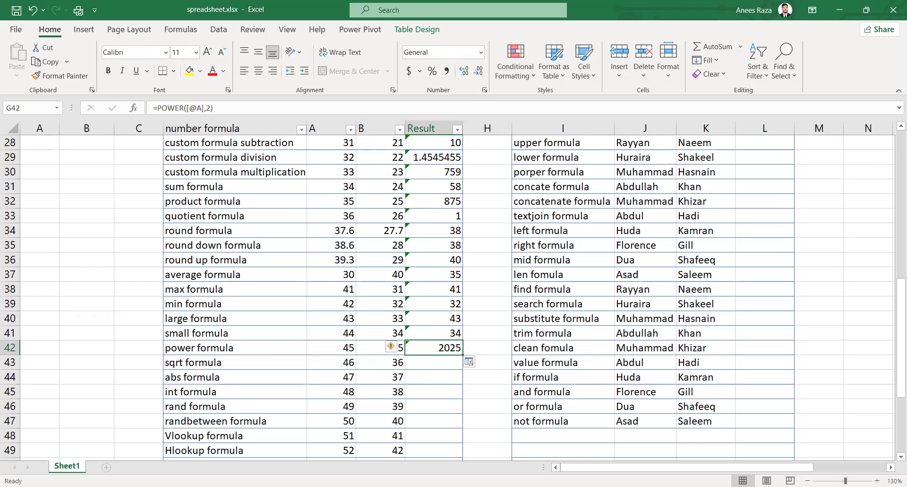
# Switch to Calculator and multiply 45 by 45 to check the power formula's result
pyautogui.click(662, 1)
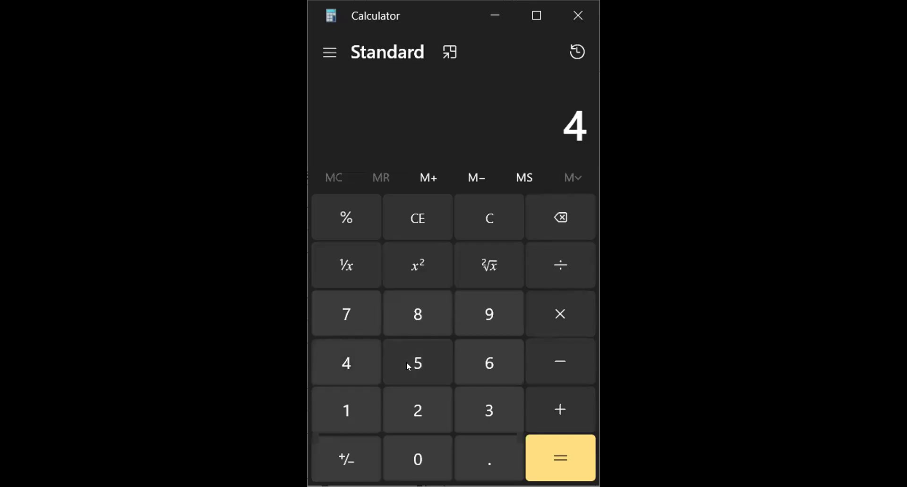
pyautogui.click(406, 362)
pyautogui.click(532, 306)
pyautogui.click(371, 370)
pyautogui.click(401, 369)
pyautogui.click(537, 442)
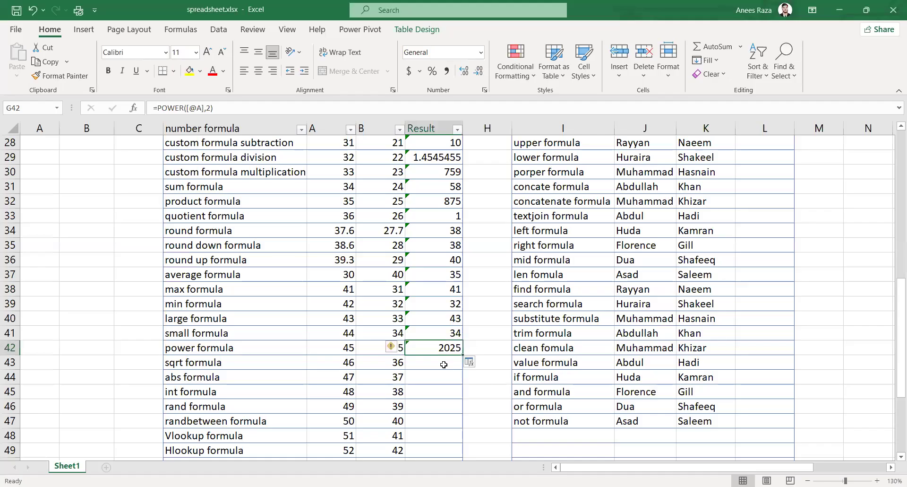
# Enter =SQRT([@A]) in G43, the Result cell of the sqrt formula row
pyautogui.click(444, 364)
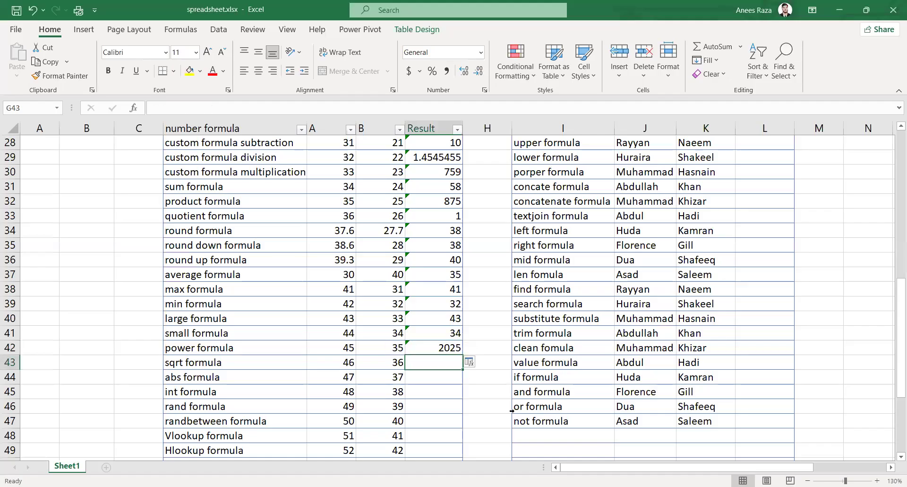
pyautogui.scroll(-1, 512, 411)
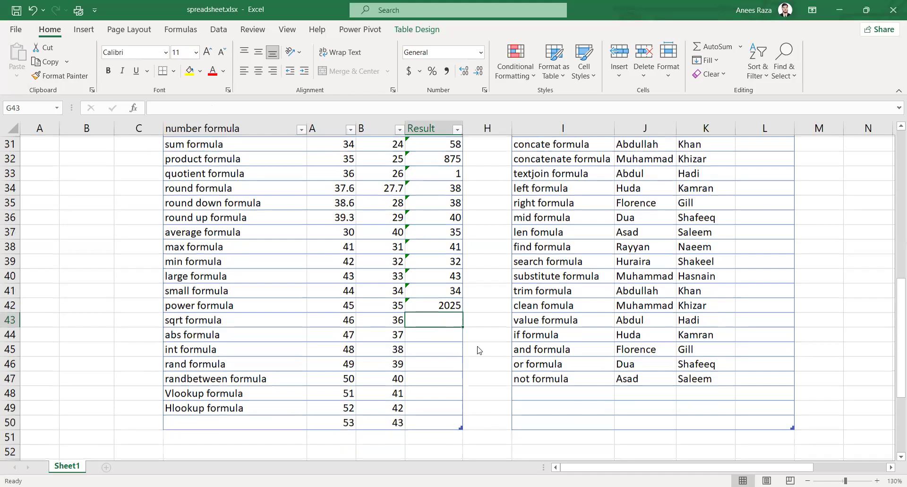
pyautogui.scroll(-1, 479, 350)
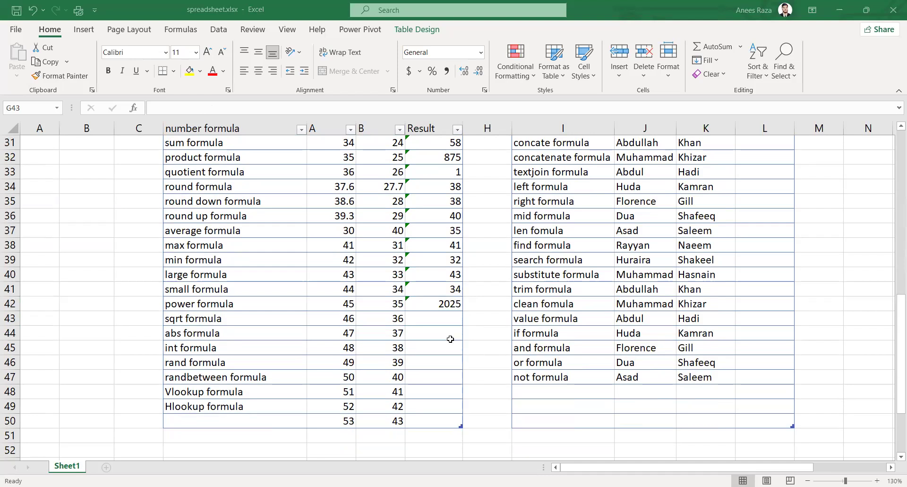
pyautogui.write('=')
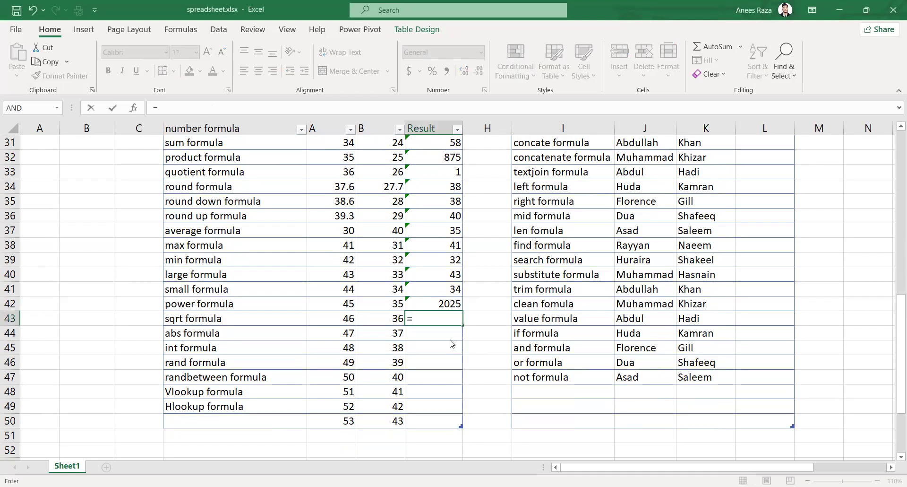
pyautogui.write('sq')
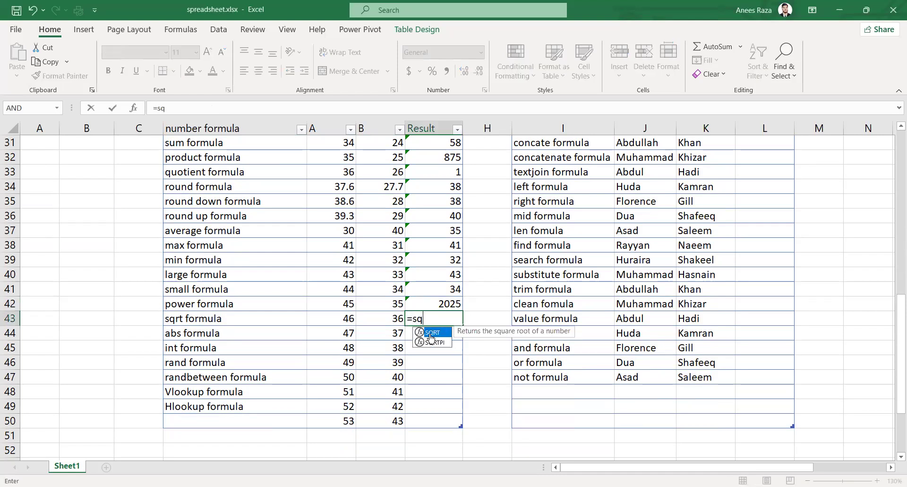
pyautogui.doubleClick(430, 335)
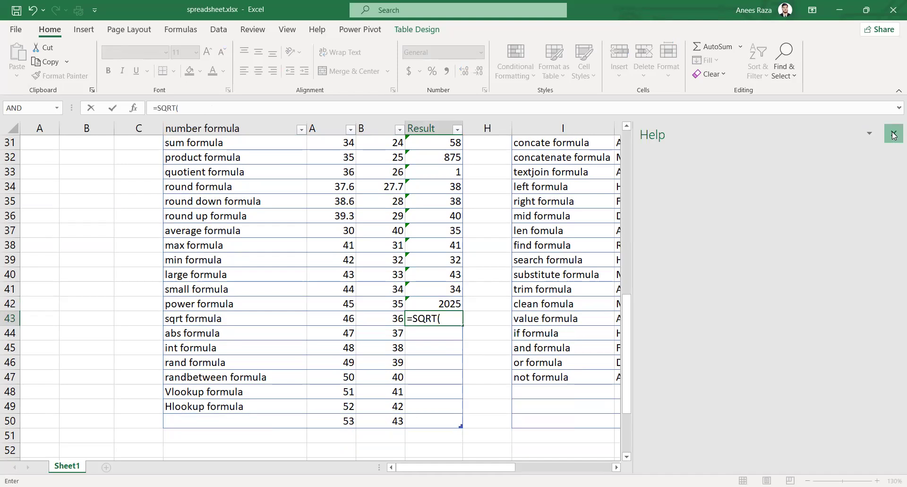
pyautogui.click(348, 322)
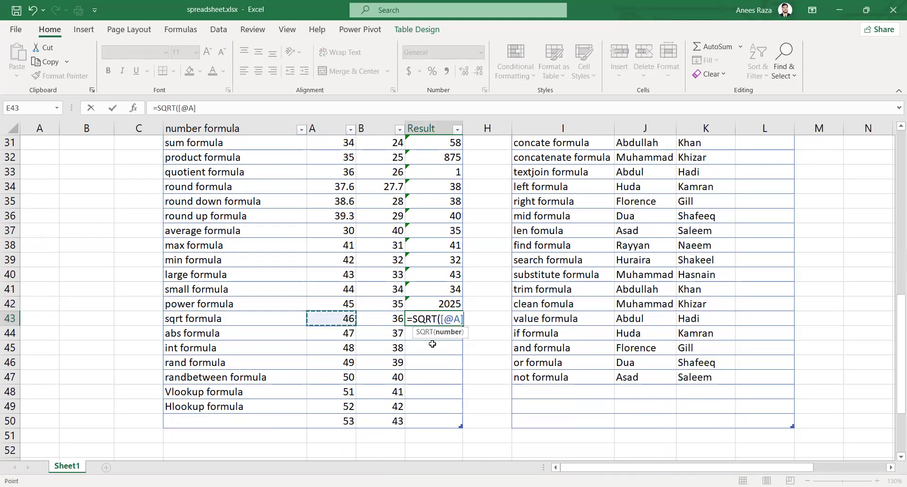
pyautogui.write(')')
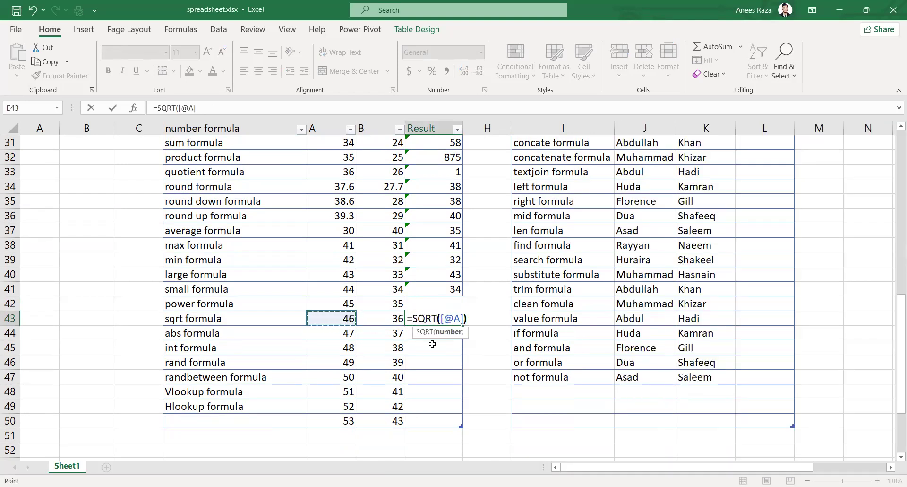
pyautogui.press('Return')
pyautogui.click(425, 316)
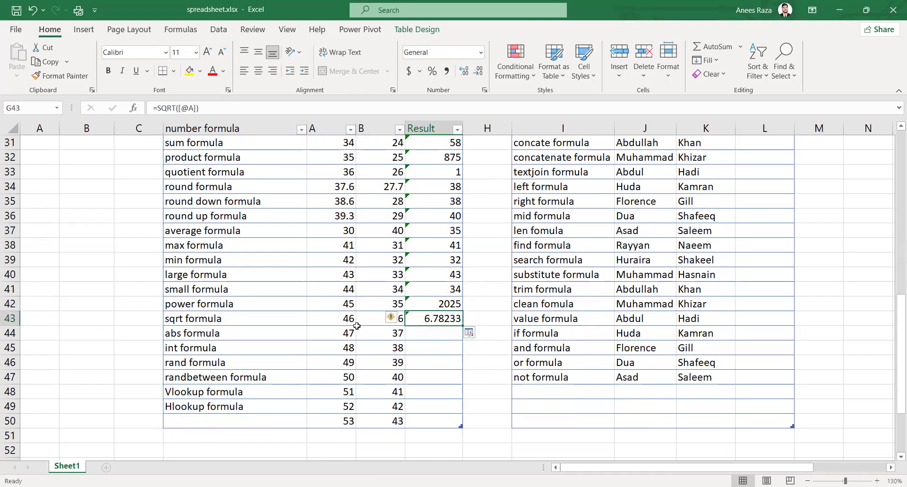
pyautogui.click(443, 333)
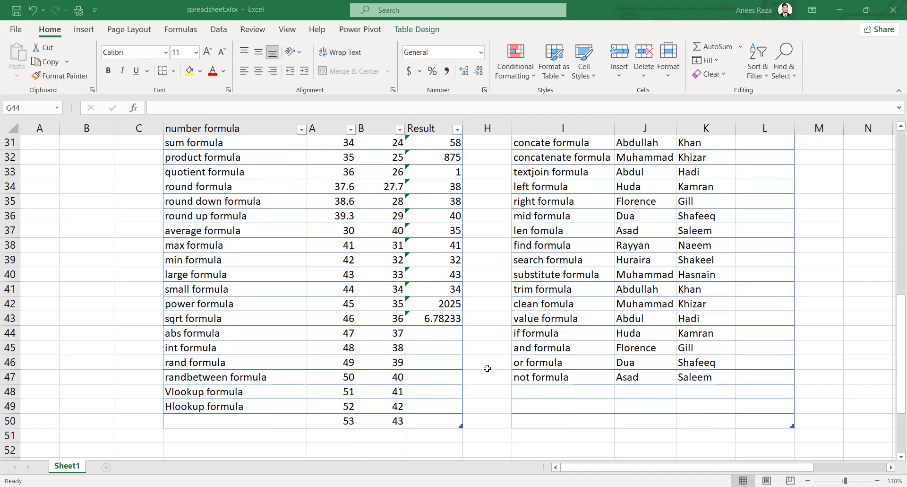
pyautogui.click(331, 333)
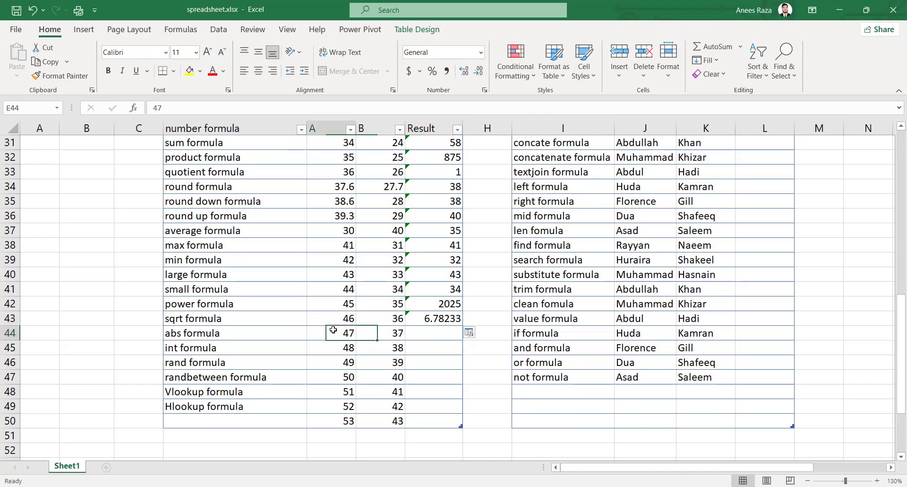
pyautogui.click(227, 104)
pyautogui.press('Home')
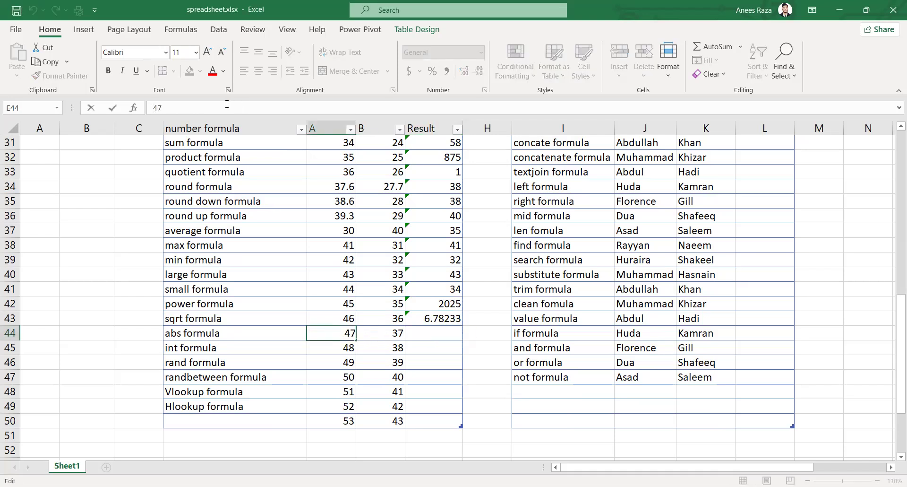
pyautogui.write('-')
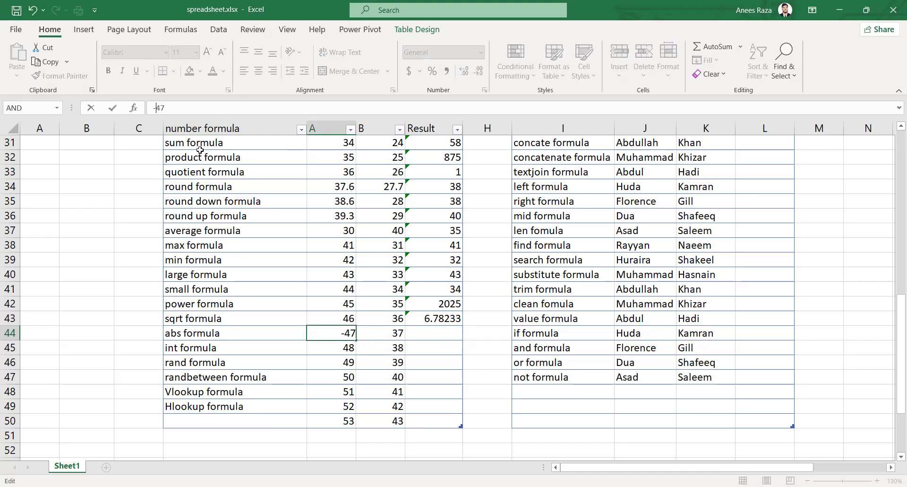
pyautogui.click(76, 405)
pyautogui.press('Escape')
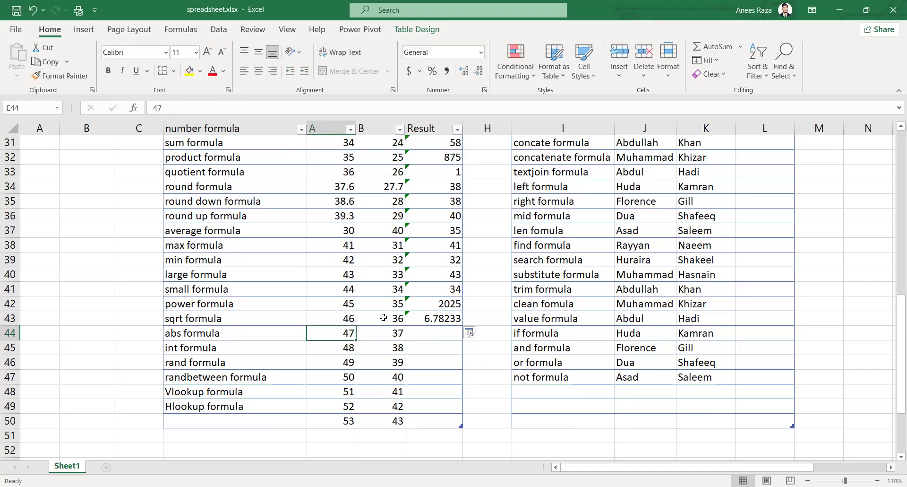
# Set the column A value of the abs formula row, E44, to -47
pyautogui.click(254, 103)
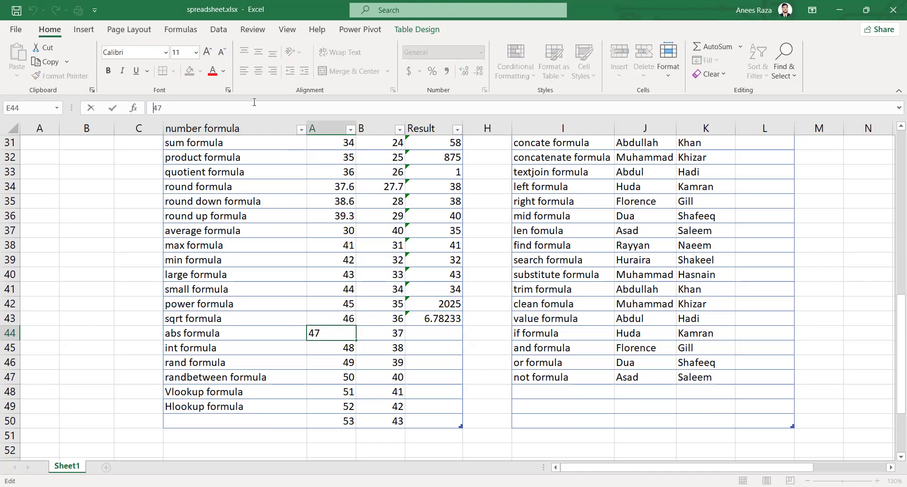
pyautogui.write('=')
pyautogui.write('-')
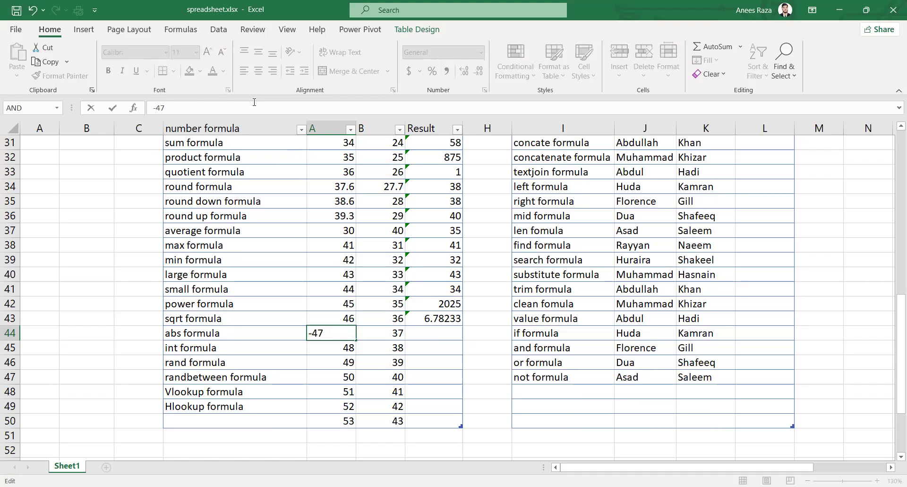
pyautogui.press('Return')
pyautogui.click(333, 336)
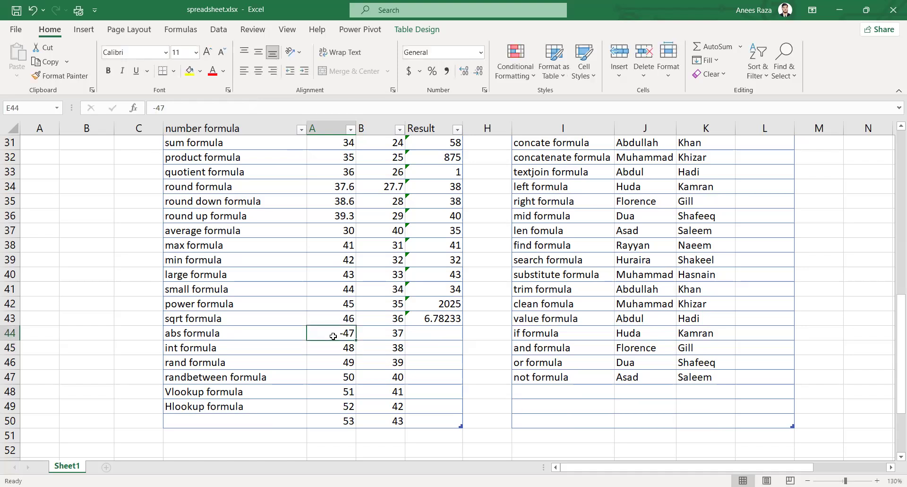
# Enter =ABS([@A]) in G44, the Result cell of the abs formula row
pyautogui.click(452, 330)
pyautogui.write('=')
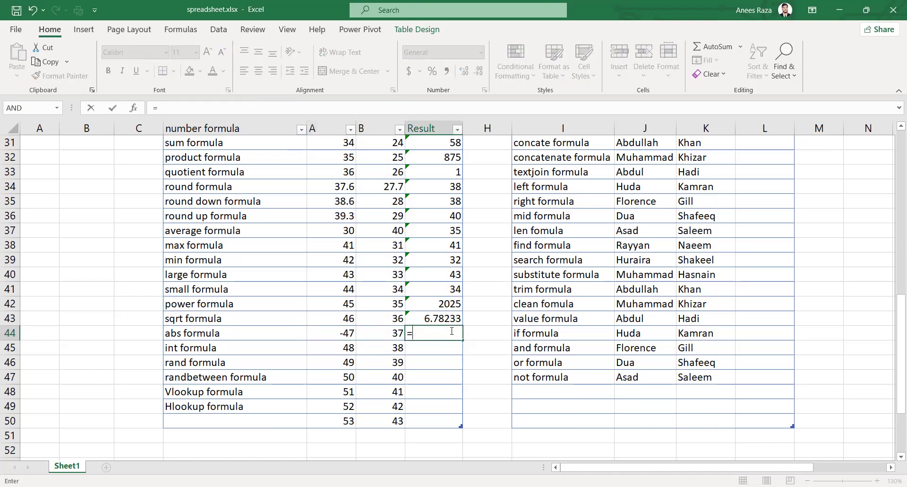
pyautogui.write('abs')
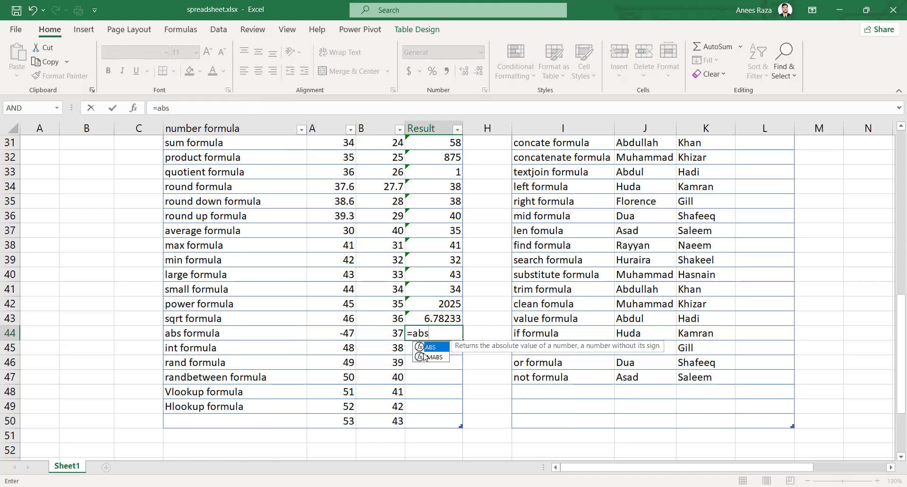
pyautogui.press('Tab')
pyautogui.click(335, 333)
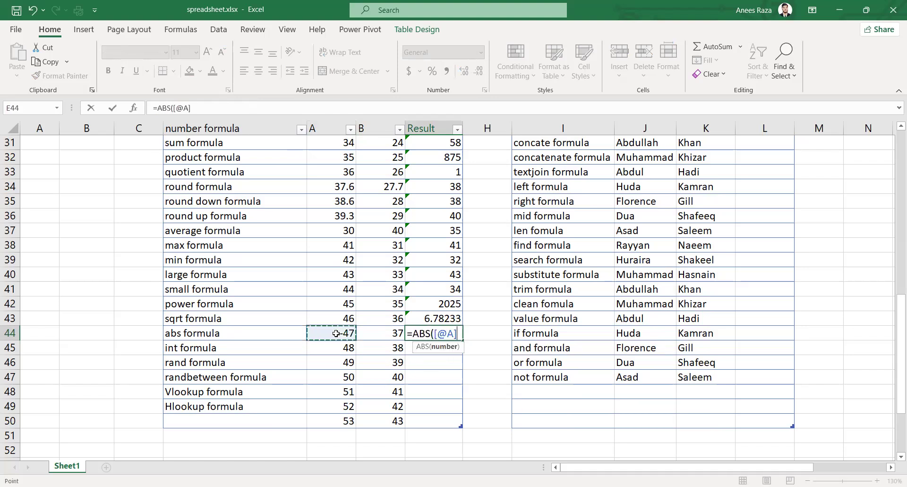
pyautogui.write(')')
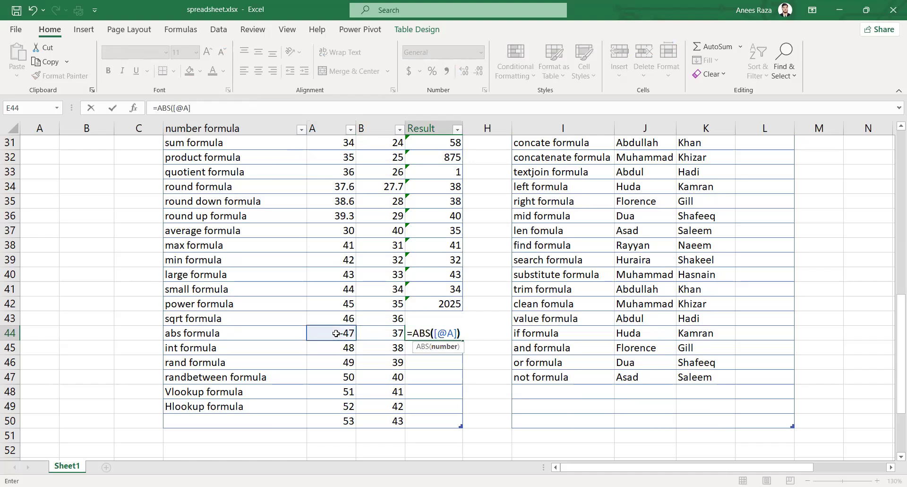
pyautogui.press('Return')
pyautogui.press('Up')
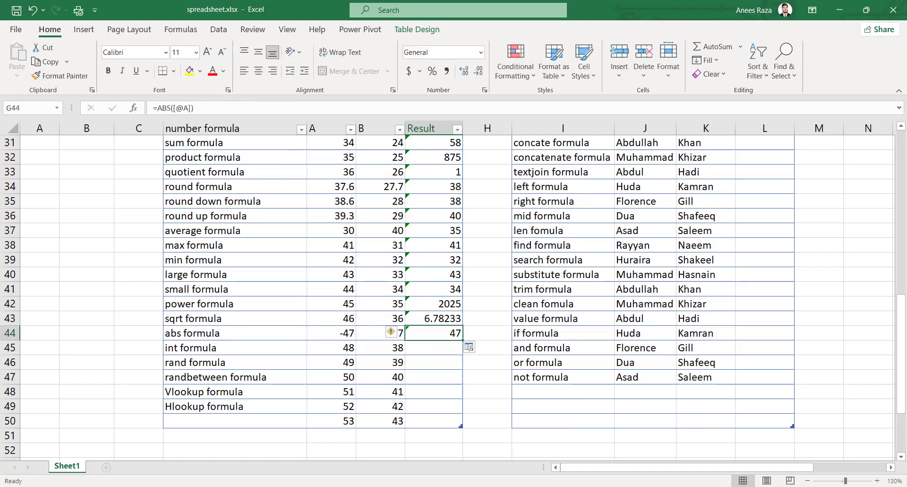
# Remove the minus sign from the abs formula row's value in E44, making it 47
pyautogui.click(330, 333)
pyautogui.click(340, 201)
pyautogui.click(328, 334)
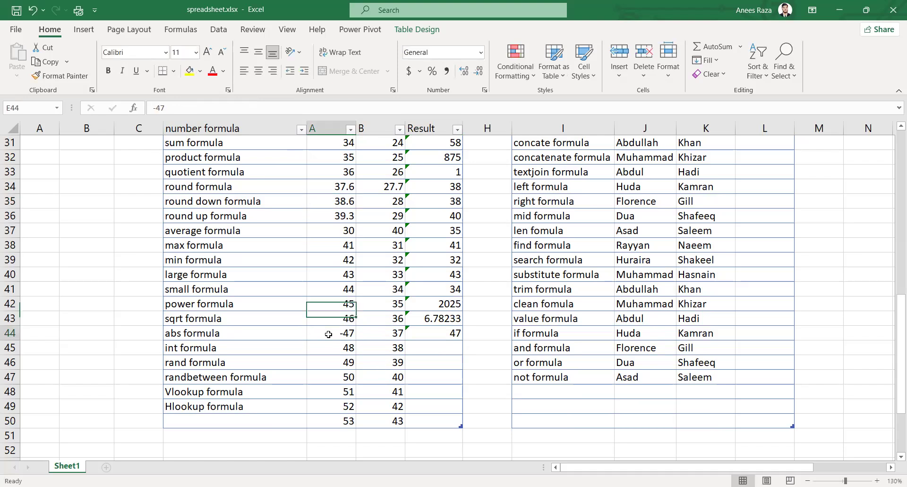
pyautogui.click(183, 108)
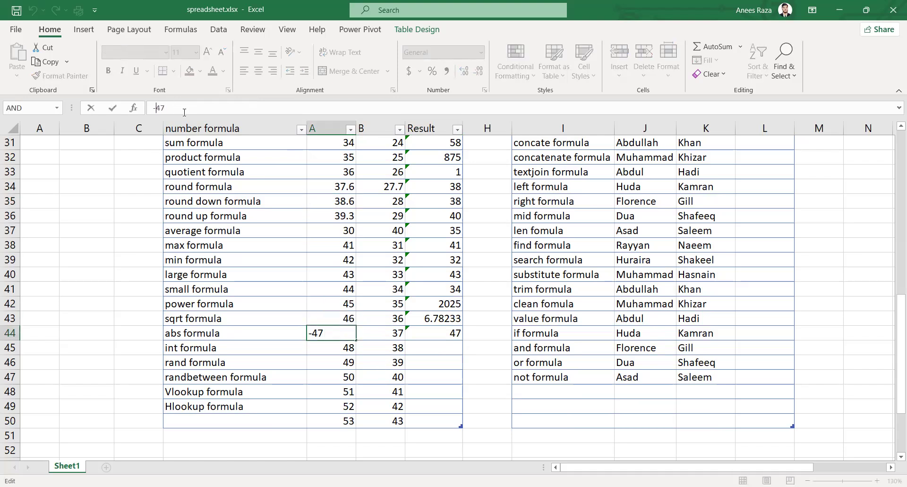
pyautogui.press('BackSpace')
pyautogui.press('Return')
pyautogui.press('Up')
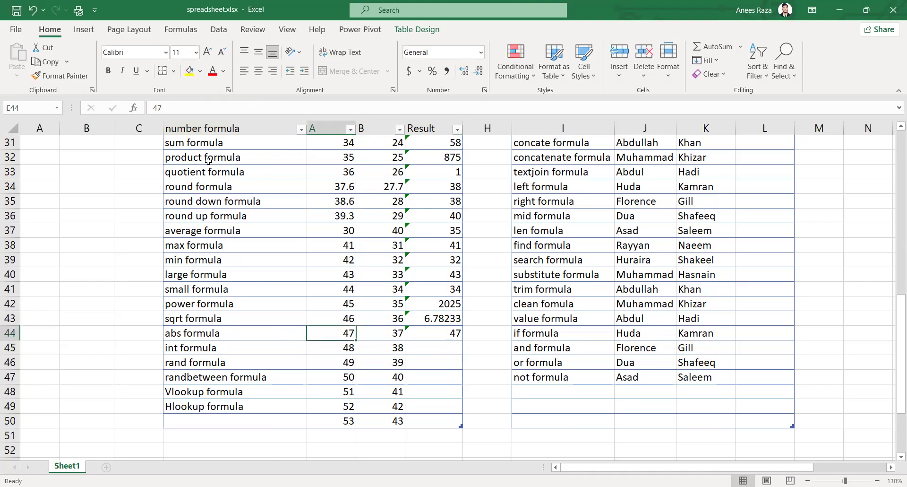
# Restore the minus sign in the abs formula row's column A value, E44, making it -47
pyautogui.click(157, 108)
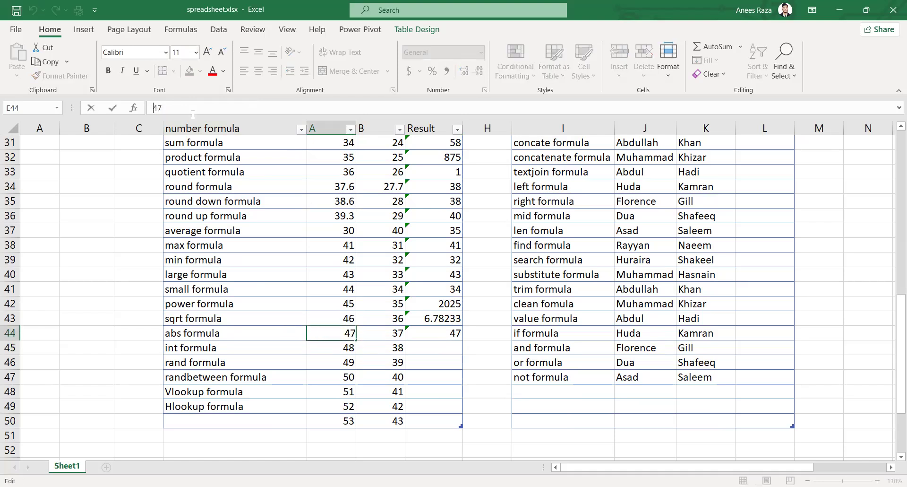
pyautogui.write('-')
pyautogui.press('Return')
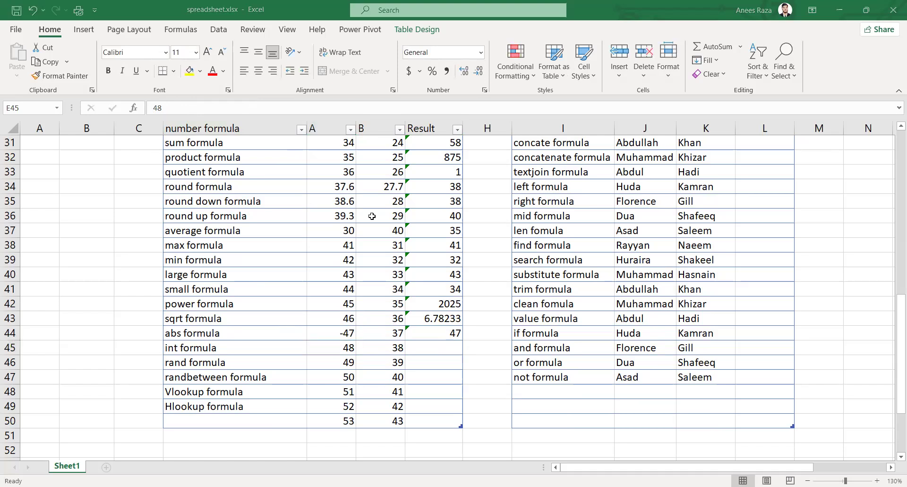
# Set the column A value of the int formula row, E45, to 48.56732345
pyautogui.click(455, 350)
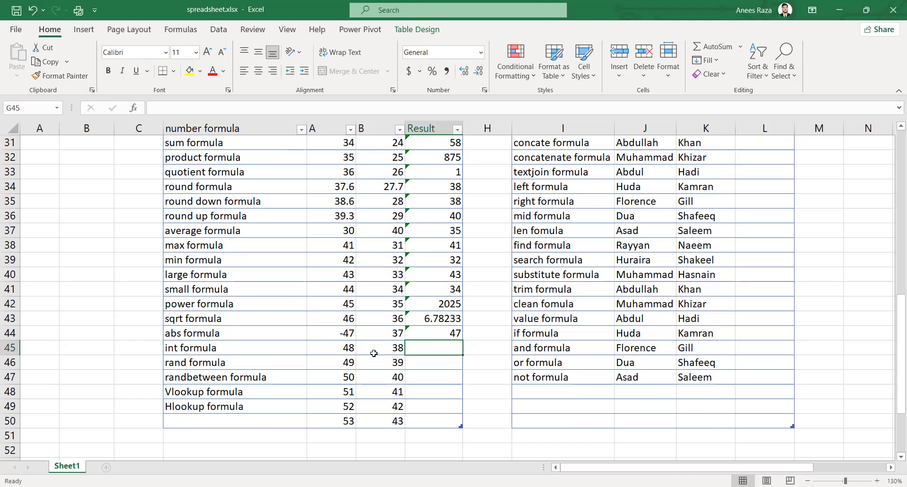
pyautogui.click(350, 348)
pyautogui.click(187, 106)
pyautogui.write('.56732345')
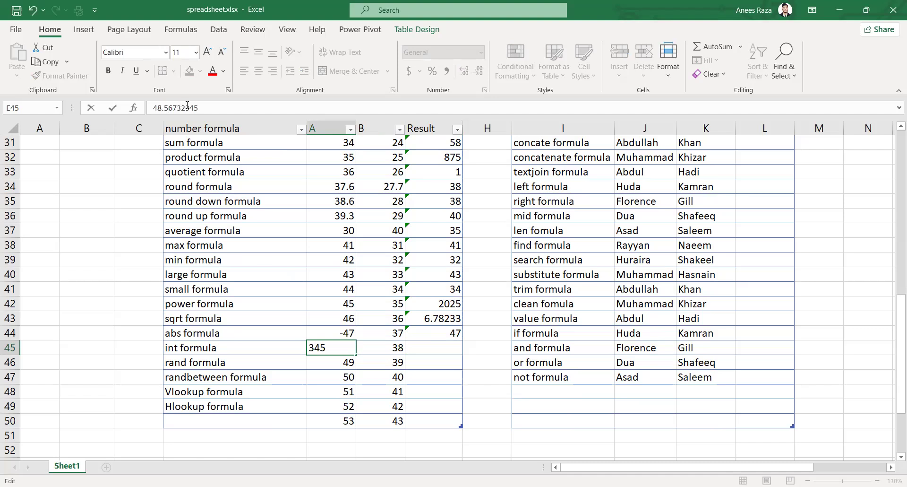
pyautogui.click(496, 403)
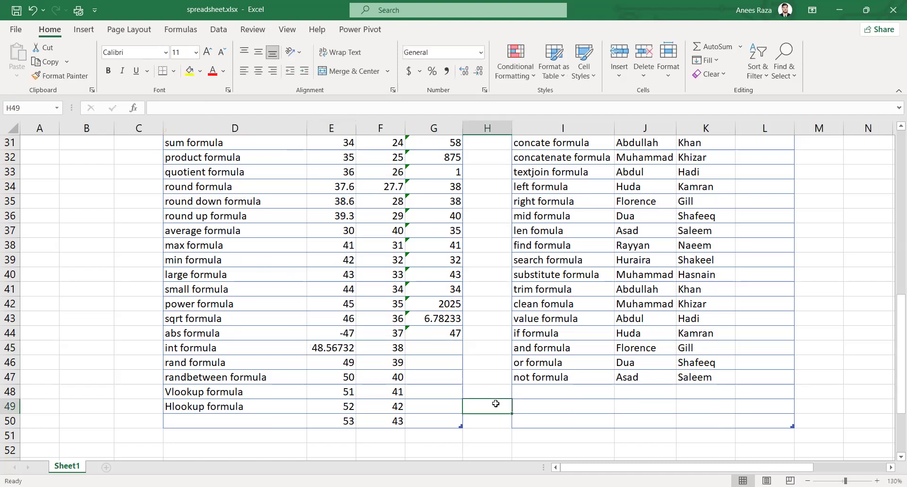
# Enter =INT([@A]) in G45, the Result cell of the int formula row
pyautogui.click(435, 352)
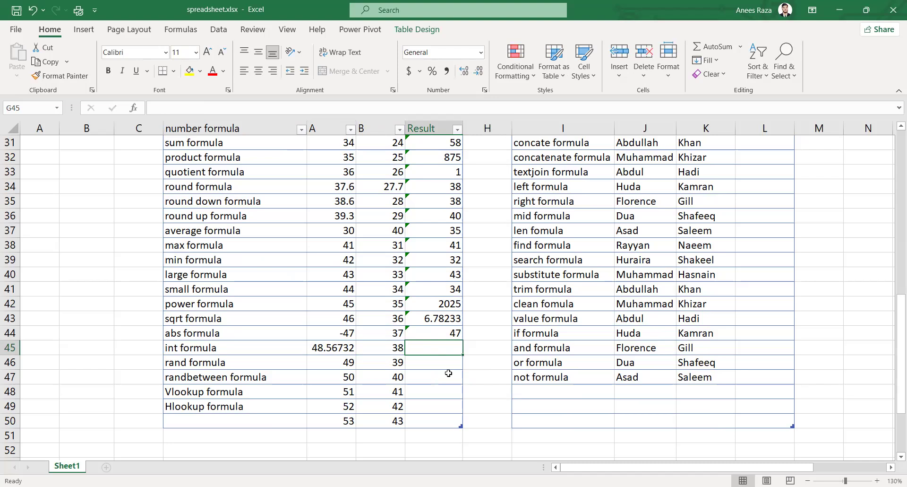
pyautogui.write('=')
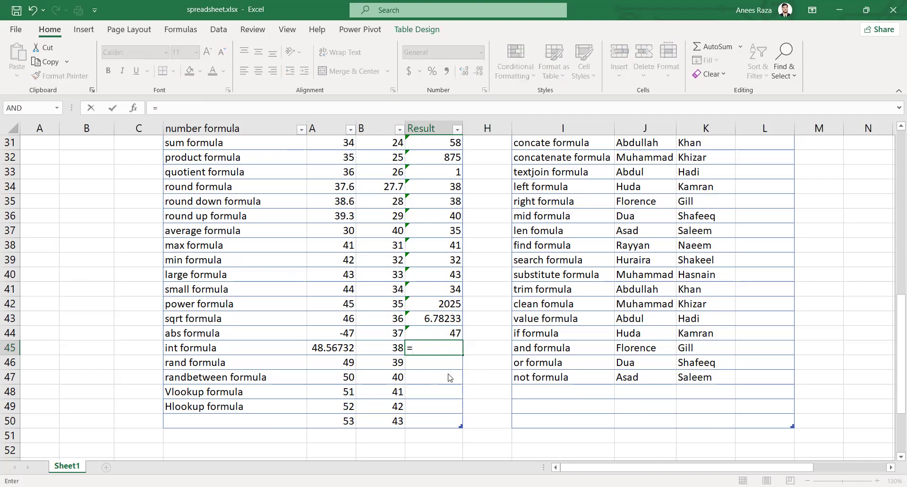
pyautogui.write('int')
pyautogui.press('Tab')
pyautogui.click(321, 348)
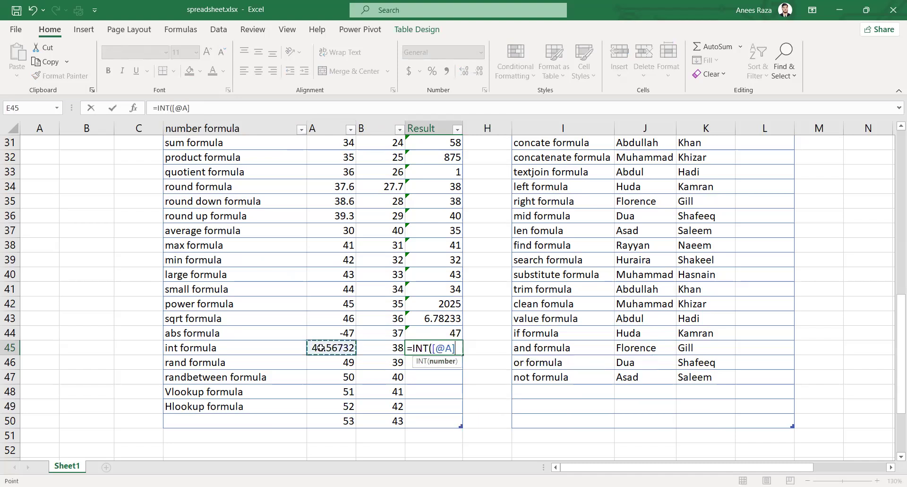
pyautogui.write(')')
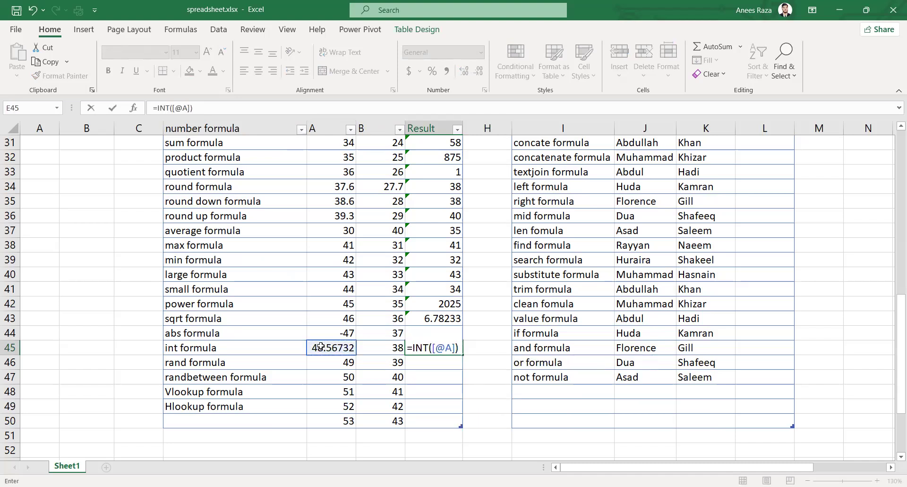
pyautogui.press('Return')
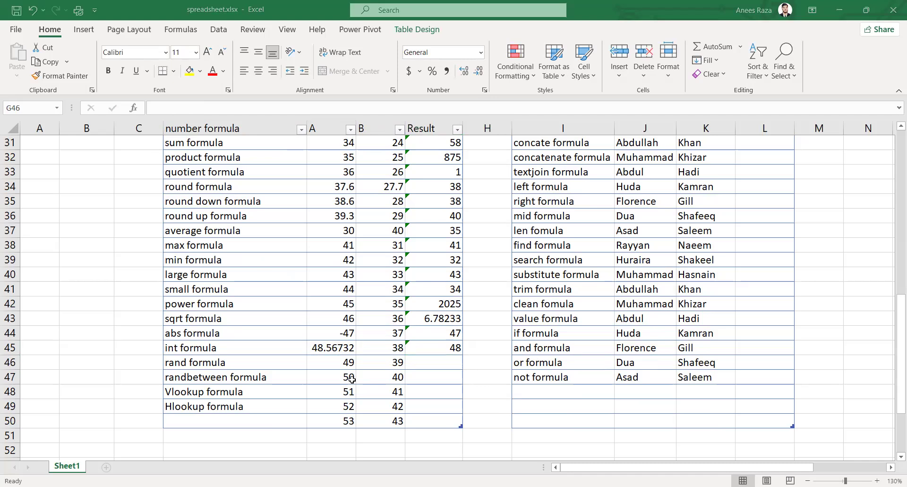
# Enter =RAND() in G46, the Result cell of the rand formula row
pyautogui.write('=')
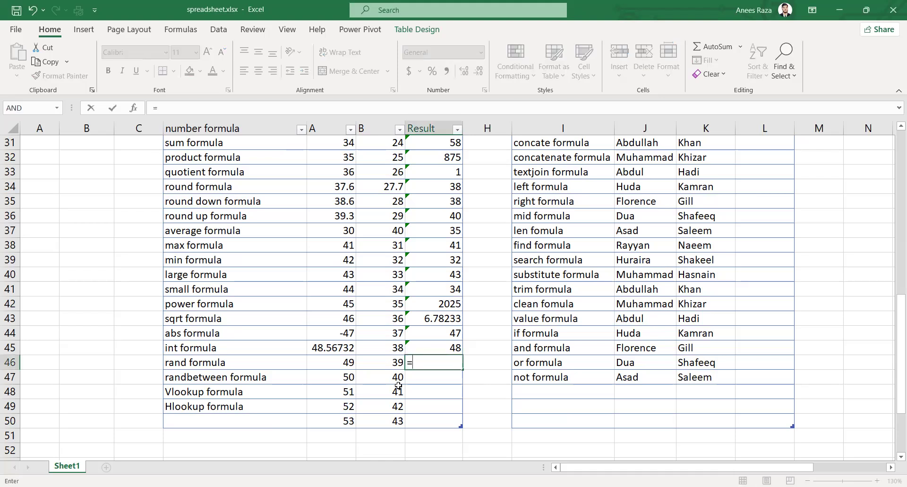
pyautogui.write('rand()')
pyautogui.press('Return')
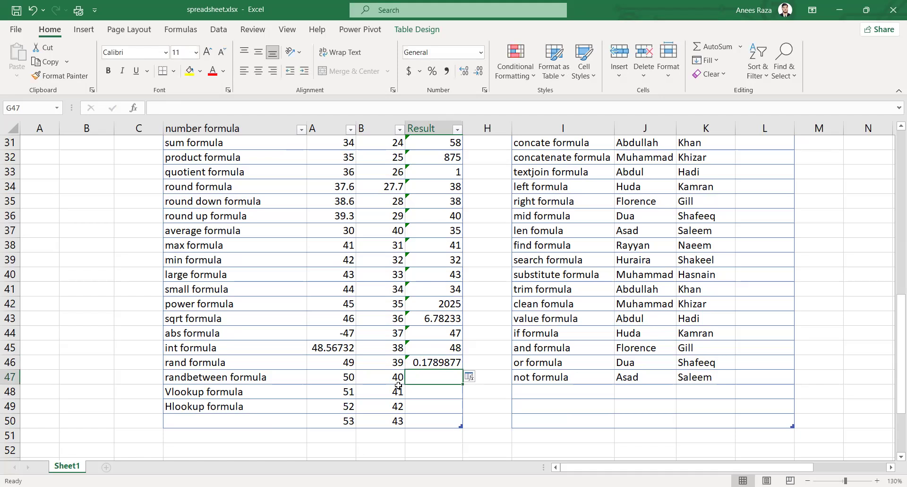
pyautogui.click(441, 334)
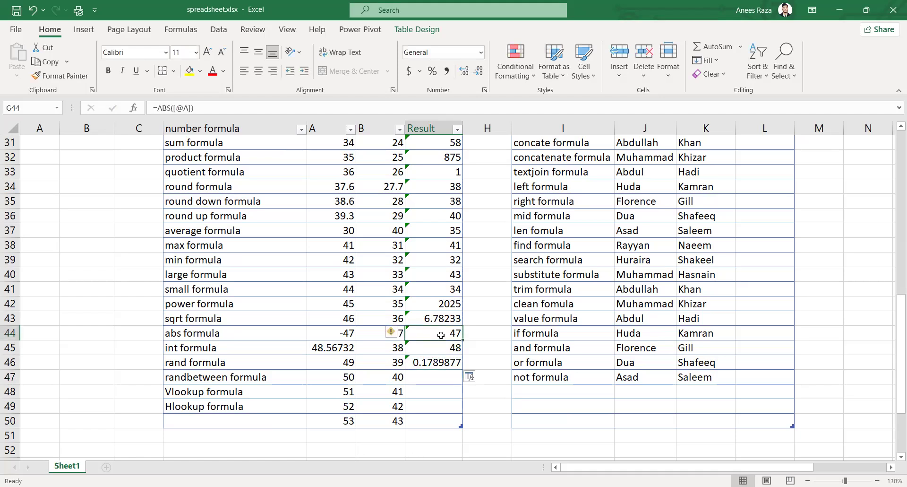
pyautogui.press('Down')
pyautogui.press('Down')
pyautogui.press('Down')
pyautogui.press('Up')
pyautogui.press('Up')
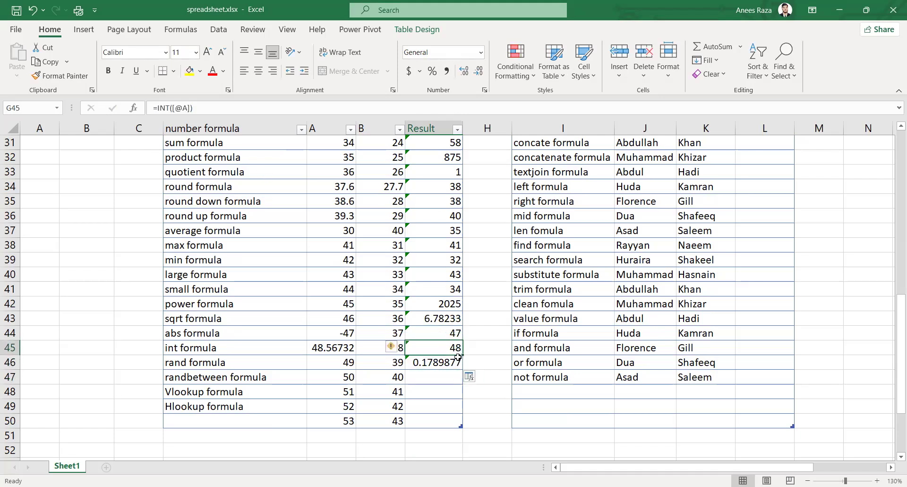
# Set the column B value of the rand formula row, F46, to 40 and check the RAND result in G46
pyautogui.click(368, 368)
pyautogui.write('40')
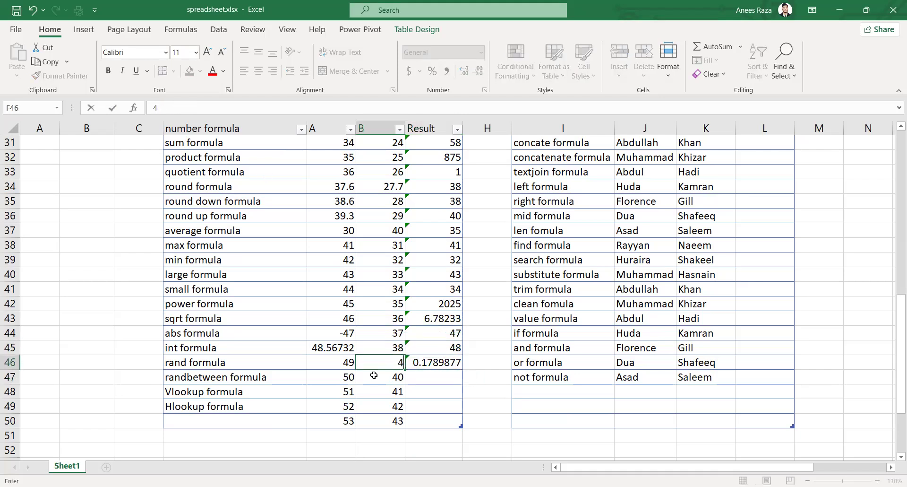
pyautogui.press('Return')
pyautogui.click(383, 362)
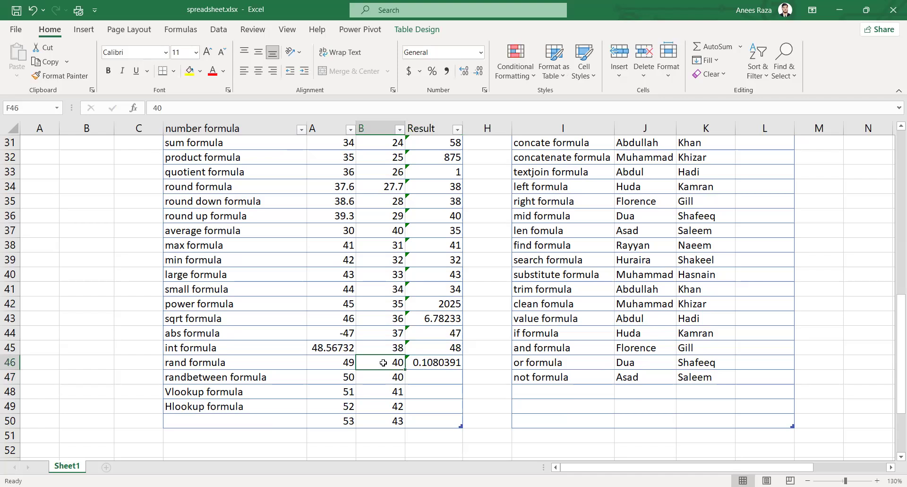
pyautogui.click(445, 362)
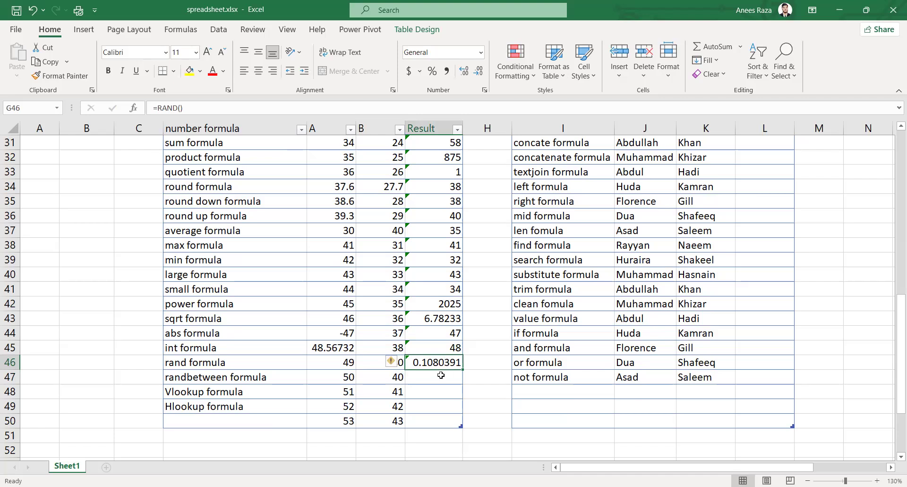
# Enter =RANDBETWEEN(10,20) in G47, the Result cell of the randbetween formula row
pyautogui.click(438, 376)
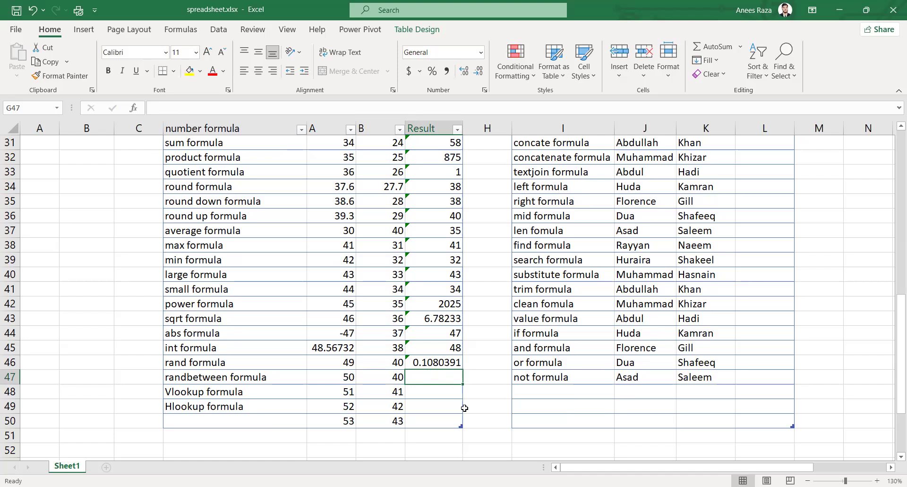
pyautogui.write('=')
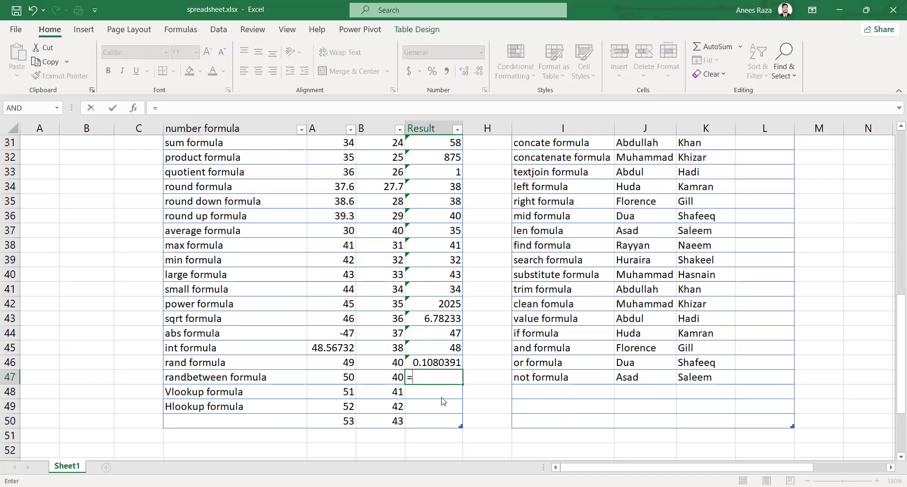
pyautogui.write('rand')
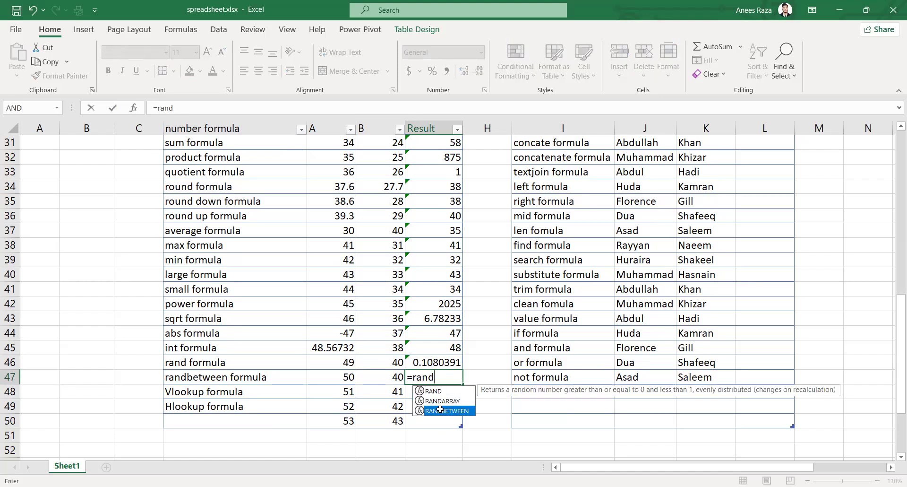
pyautogui.doubleClick(440, 409)
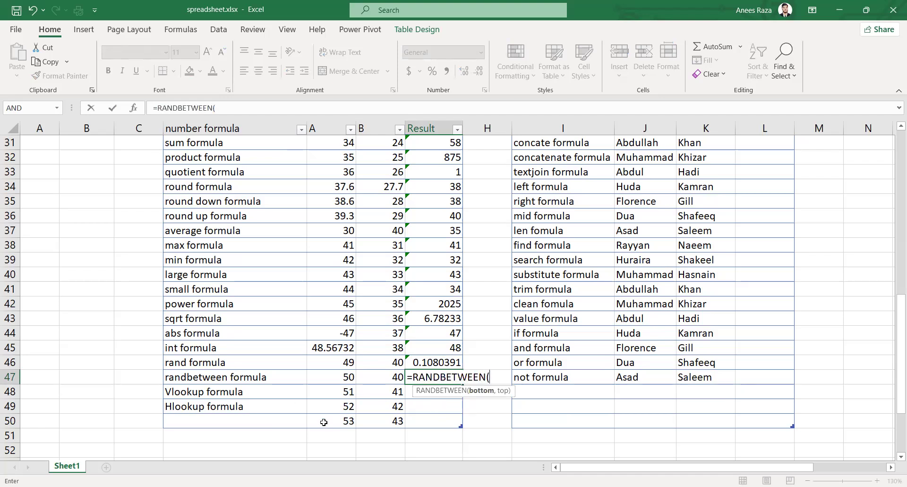
pyautogui.write('10,20)')
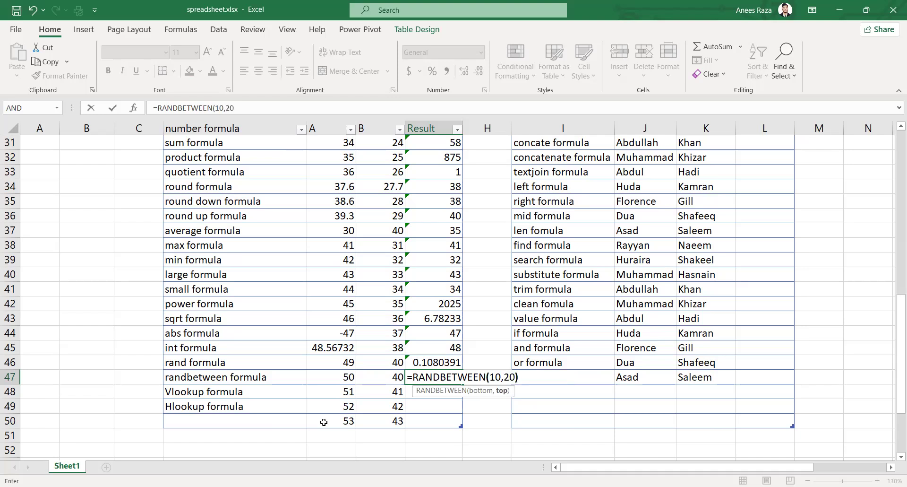
pyautogui.press('Return')
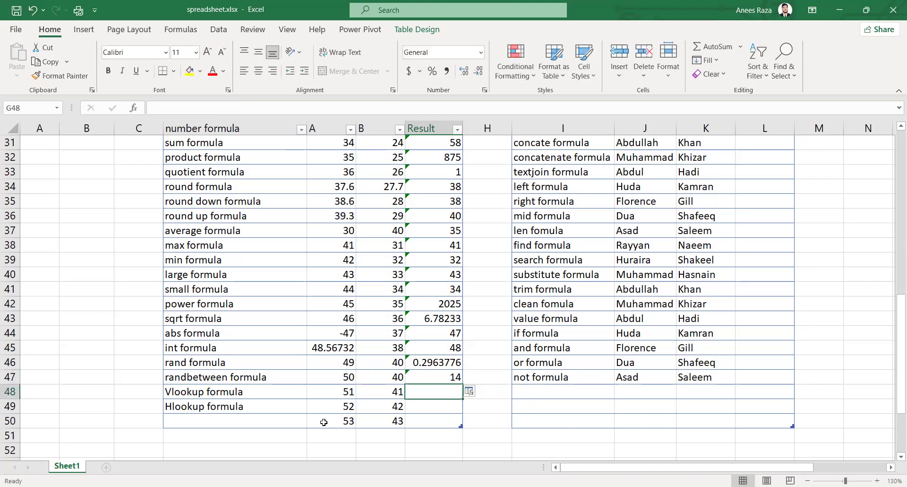
# Set the column B value of the Hlookup formula row, F49, to 40 and check the RANDBETWEEN result in G47
pyautogui.press('Up')
pyautogui.click(349, 378)
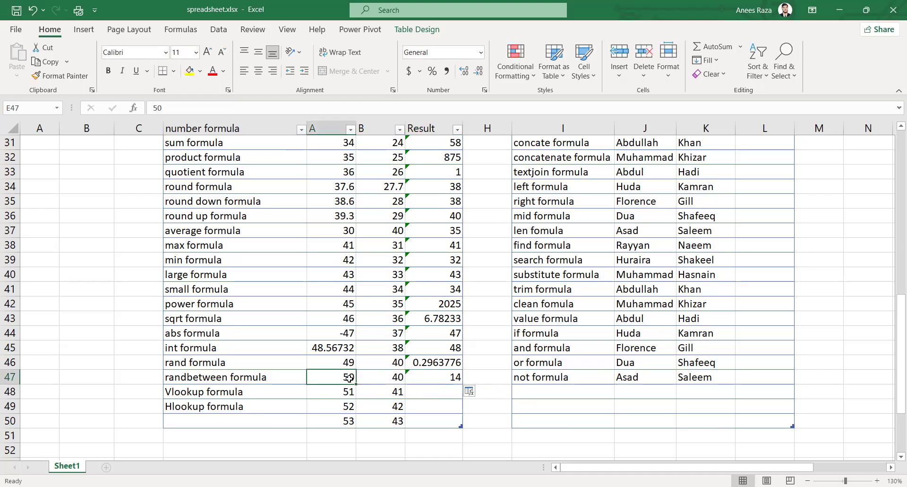
pyautogui.click(389, 407)
pyautogui.write('40')
pyautogui.press('Return')
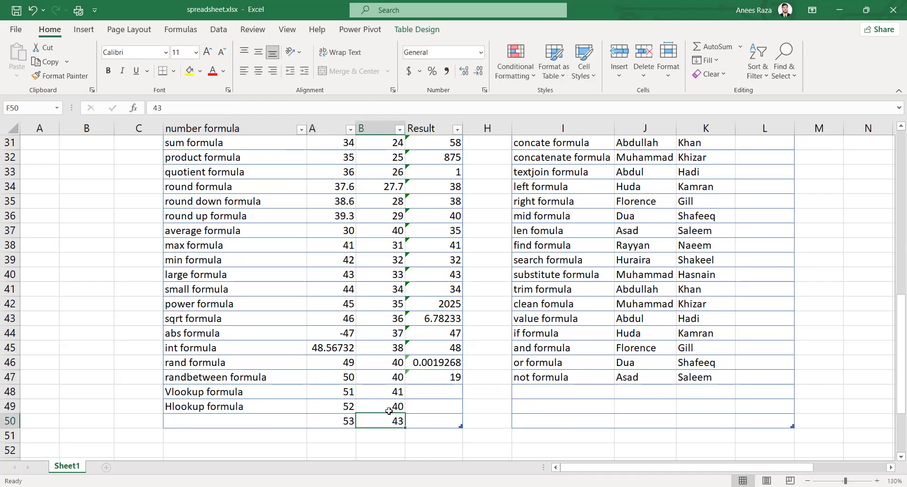
pyautogui.click(460, 377)
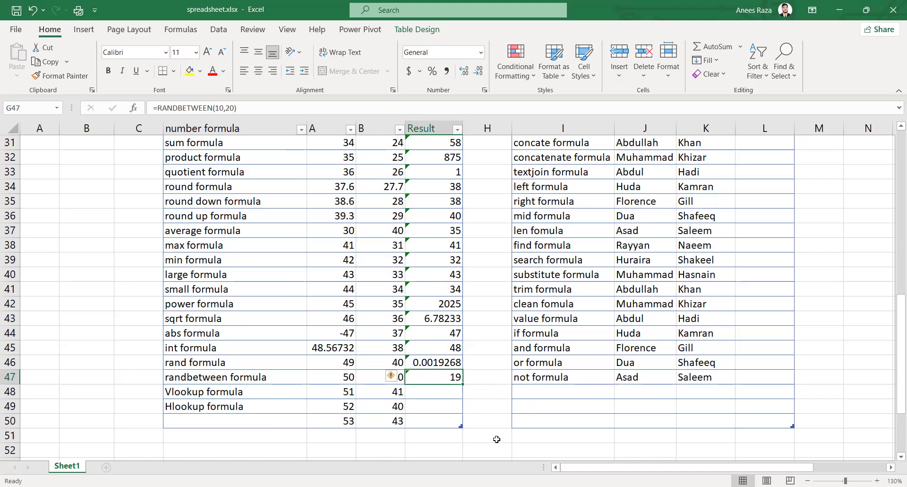
pyautogui.click(443, 391)
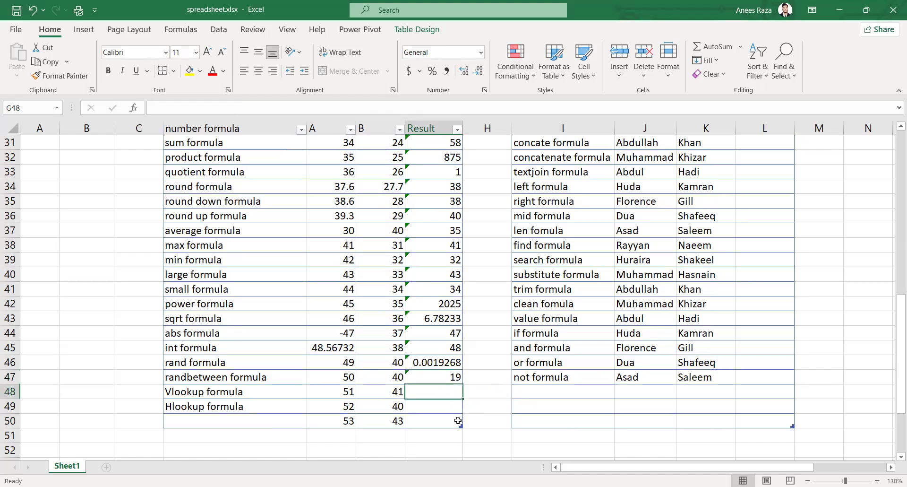
pyautogui.click(436, 377)
pyautogui.scroll(1, 446, 388)
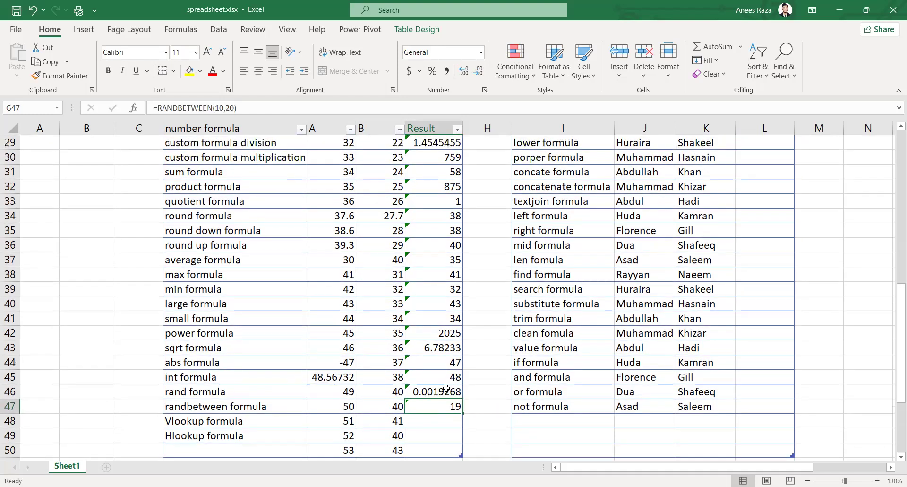